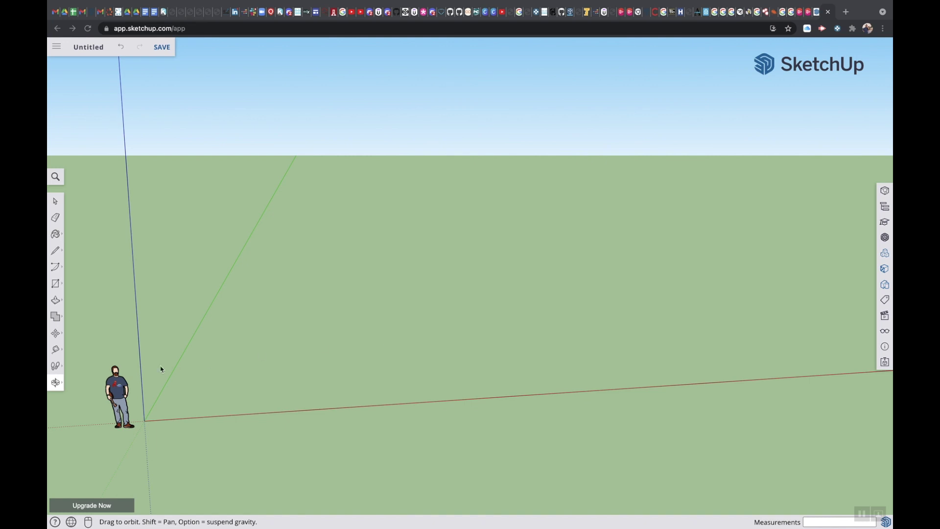
Draw a 30' by 30' rectangle on the ground beside the red axis.
click(55, 284)
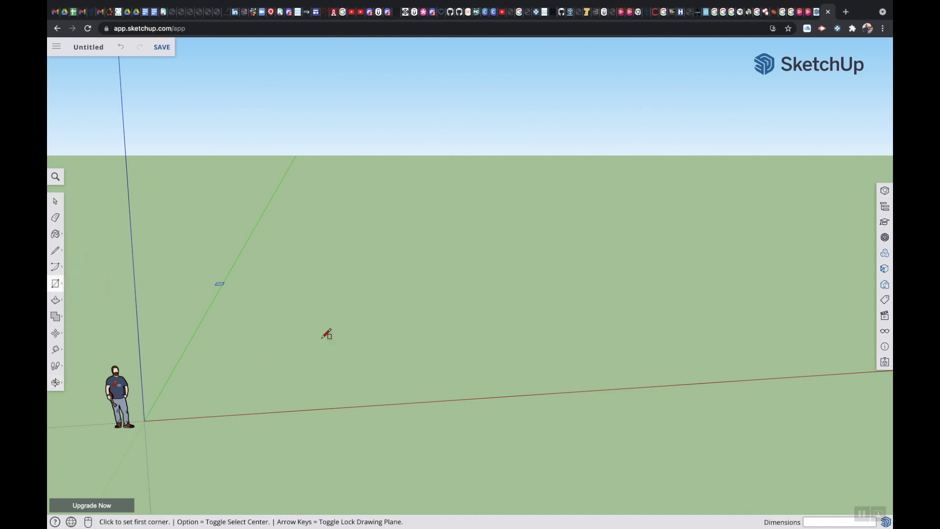
click(370, 334)
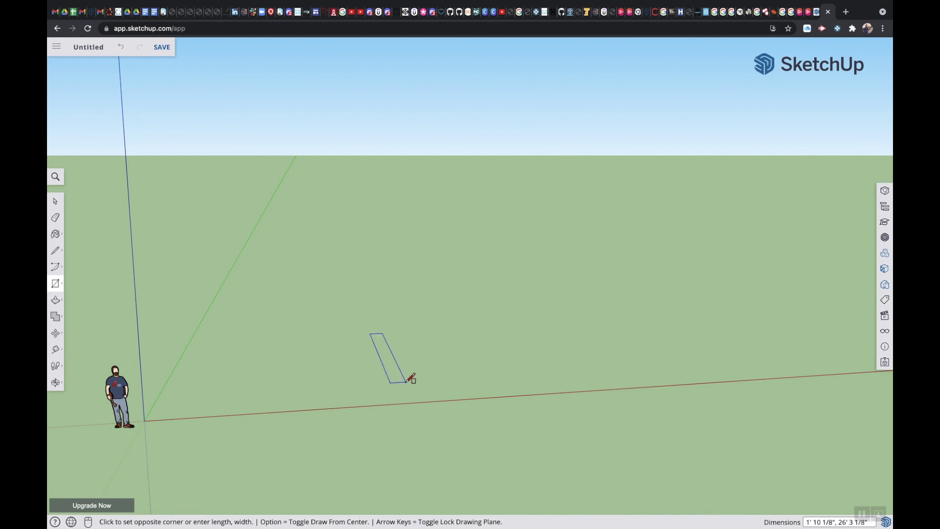
click(537, 389)
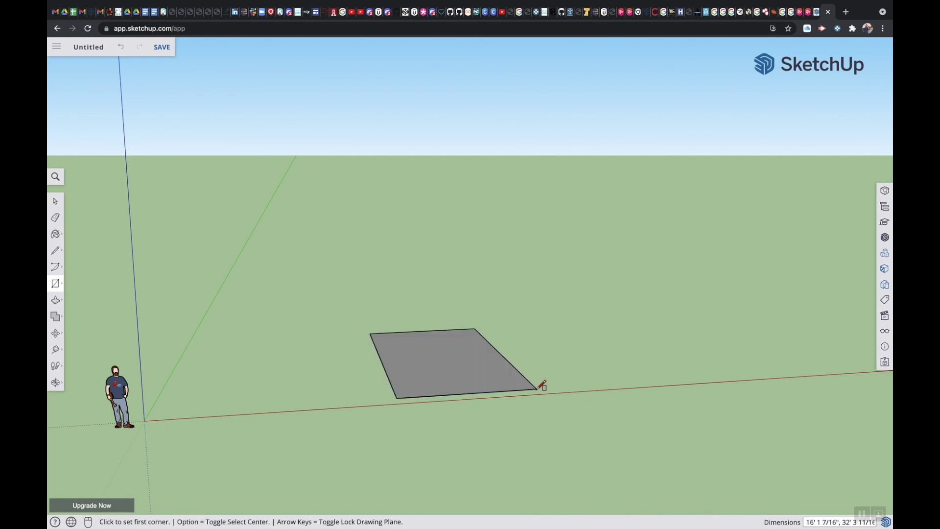
text(30',30)
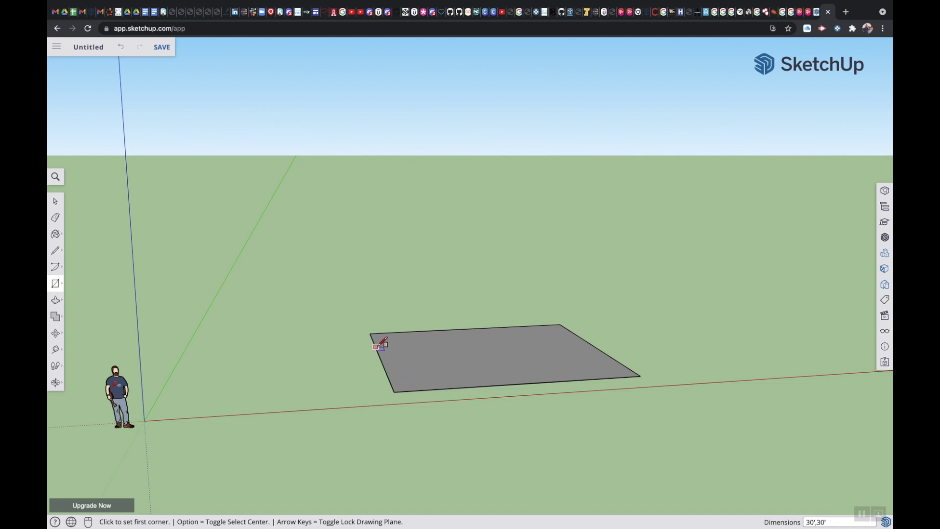
click(651, 333)
Push/Pull the square face up to a height of 50' to form a tall block.
click(55, 201)
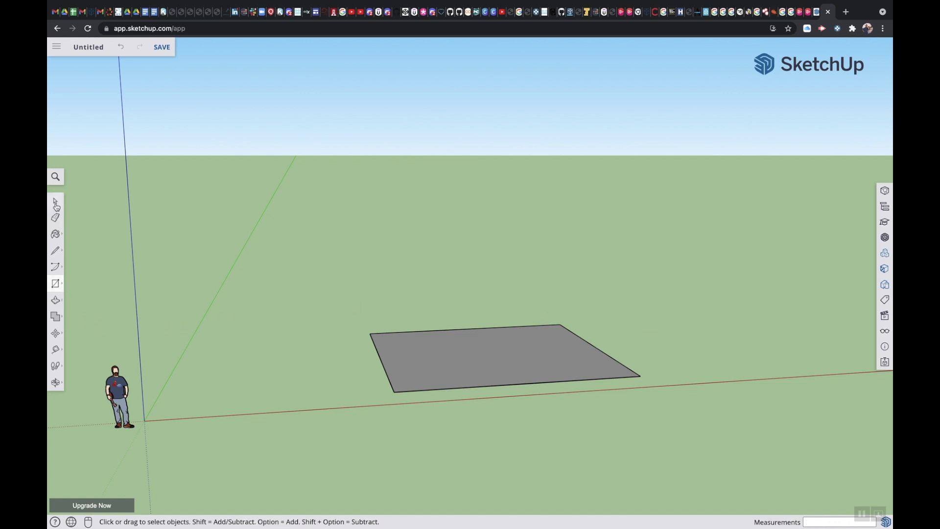
click(55, 300)
drag(458, 356, 451, 237)
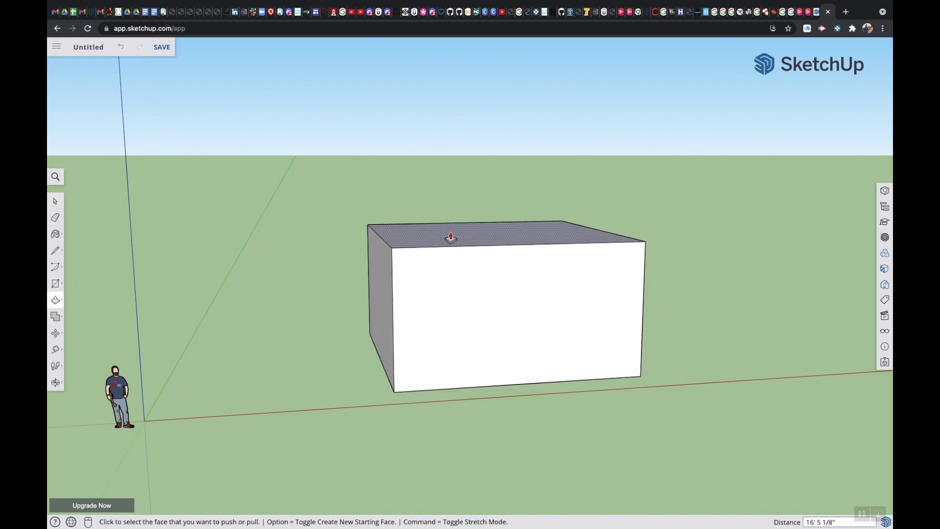
text(50)
key(Return)
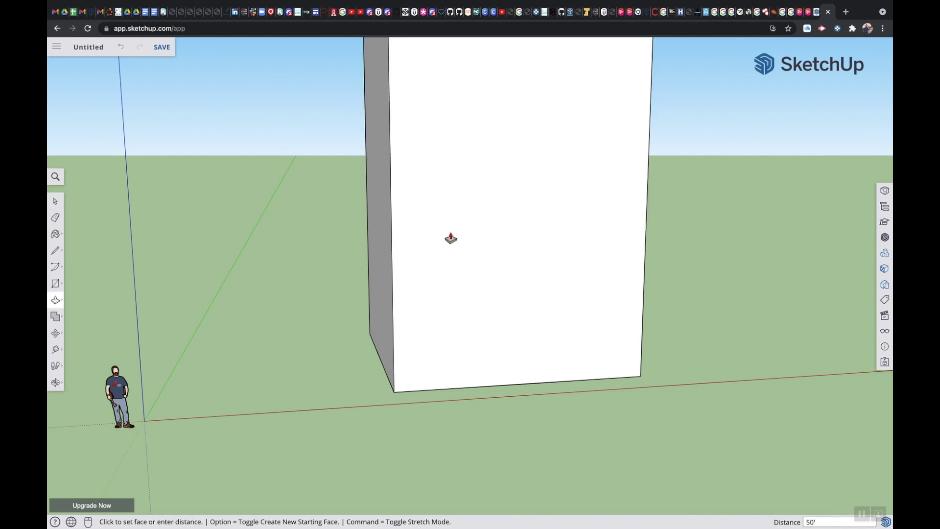
scroll(506, 244, down, 5)
scroll(506, 244, up, 1)
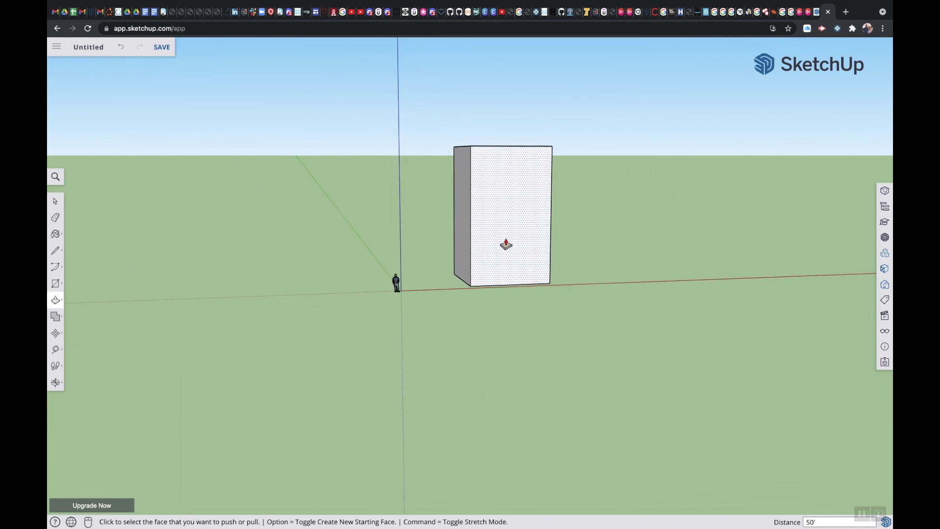
Draw a two-point arc from the block's top corner to the midpoint of its top edge, bulging upward 12'.
click(56, 384)
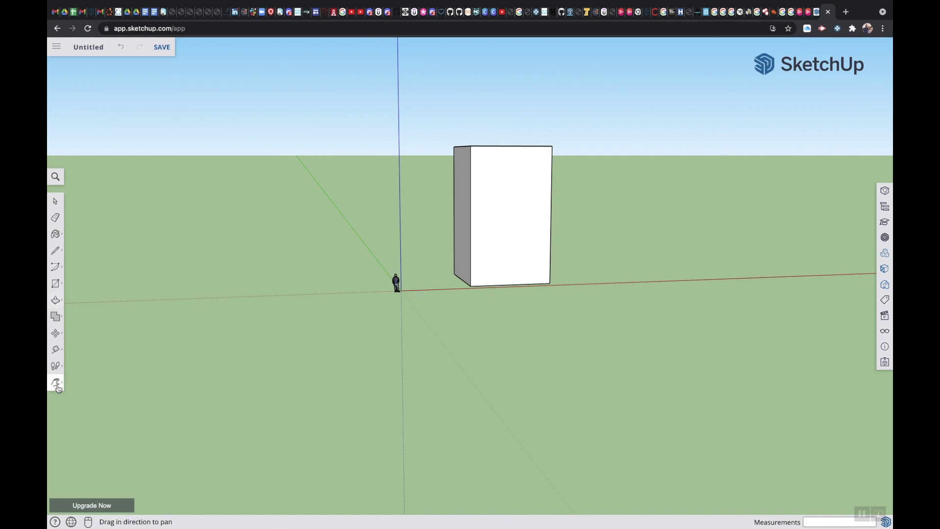
drag(520, 246, 506, 383)
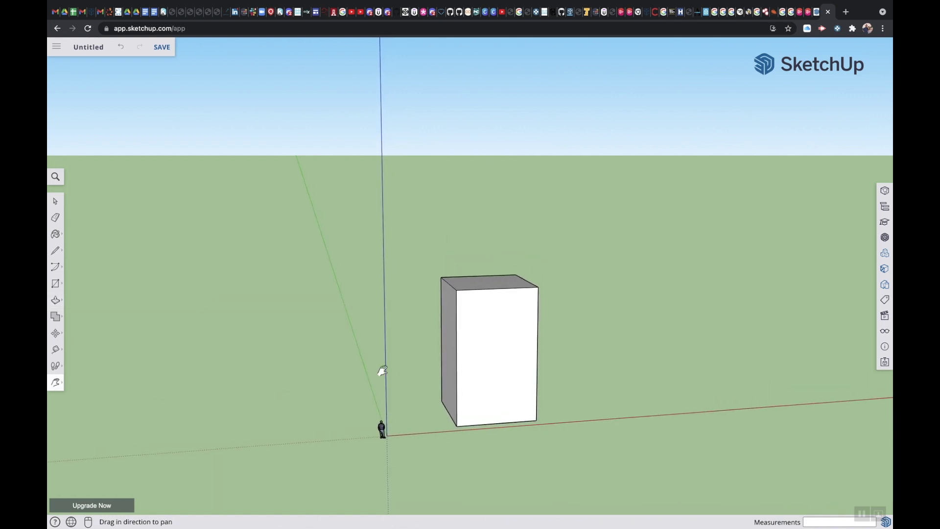
click(54, 384)
click(79, 345)
drag(287, 377, 457, 407)
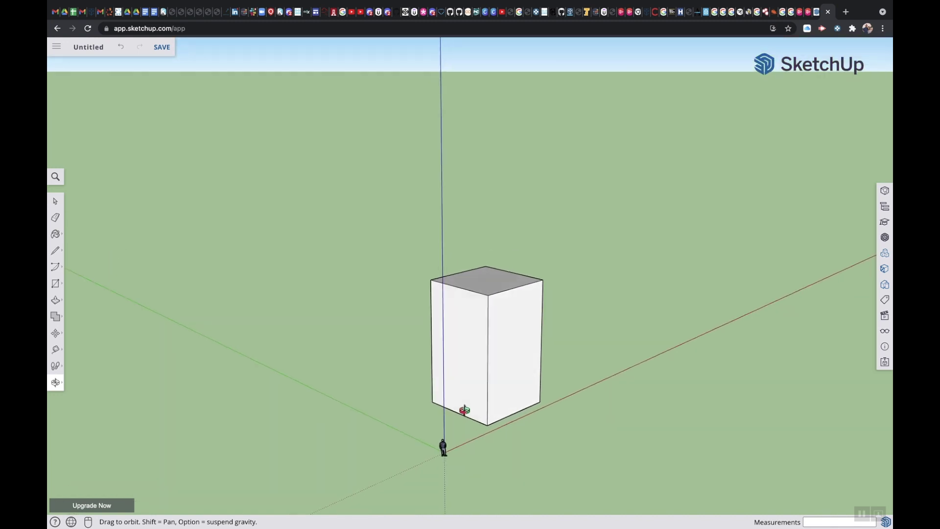
scroll(485, 331, up, 6)
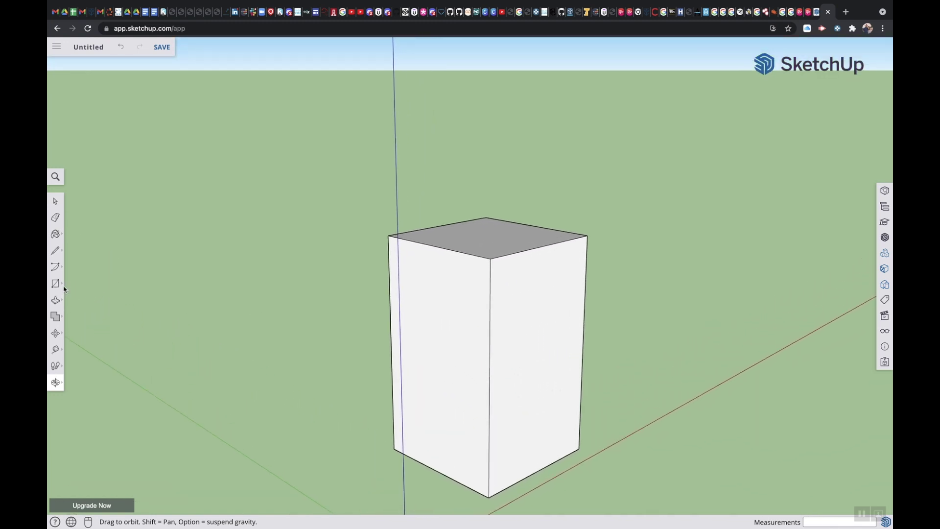
click(56, 267)
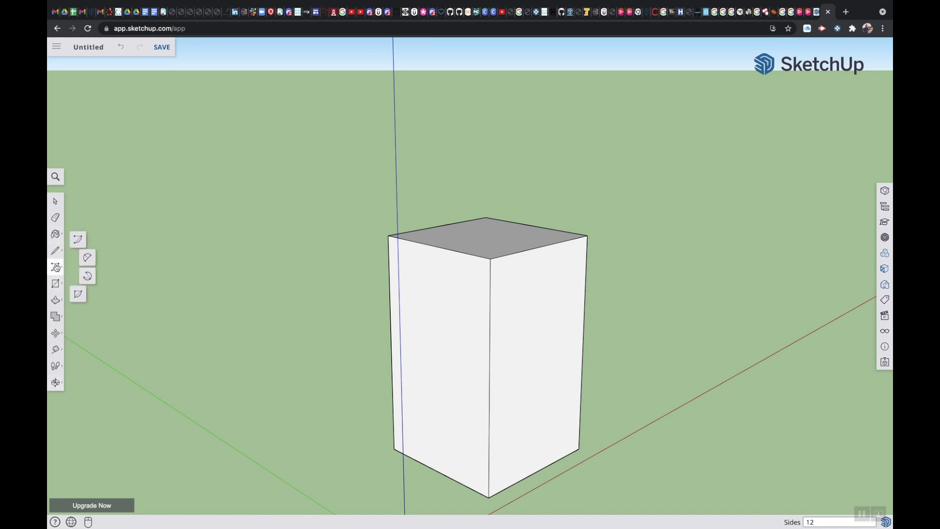
click(89, 258)
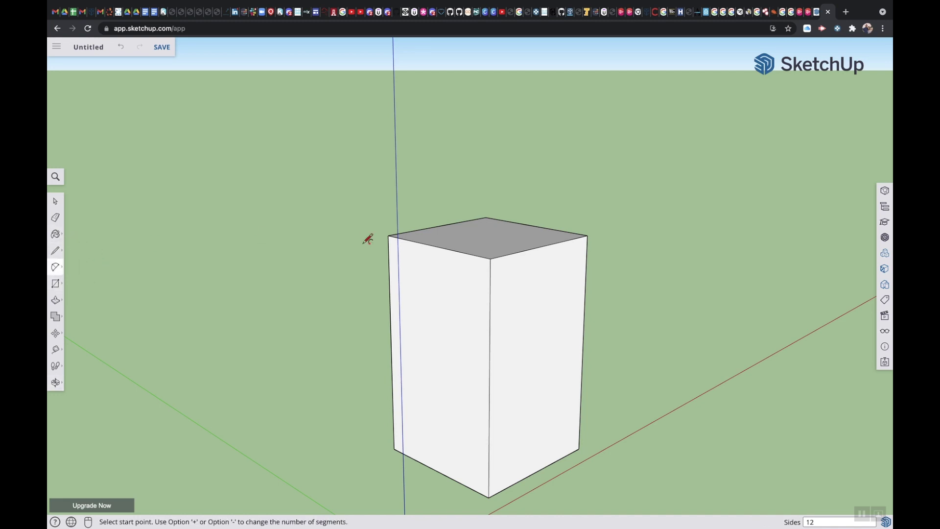
click(389, 235)
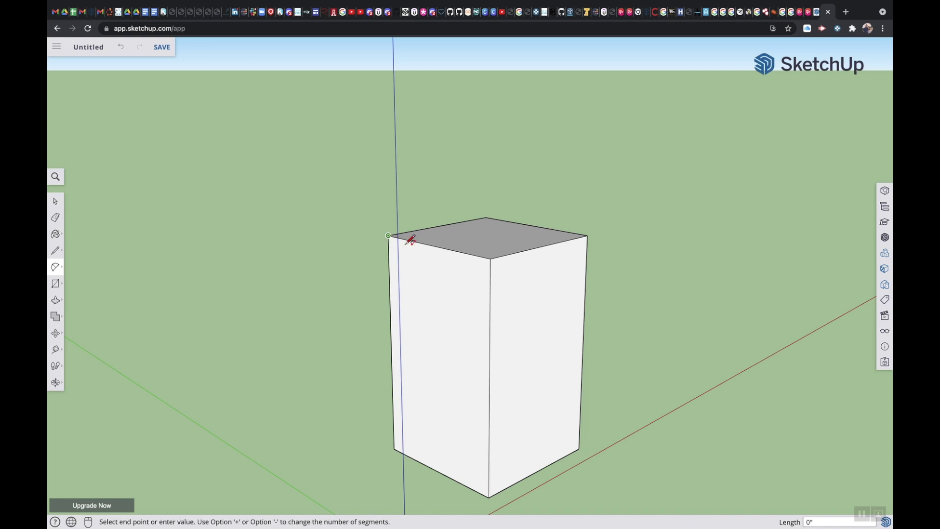
click(436, 246)
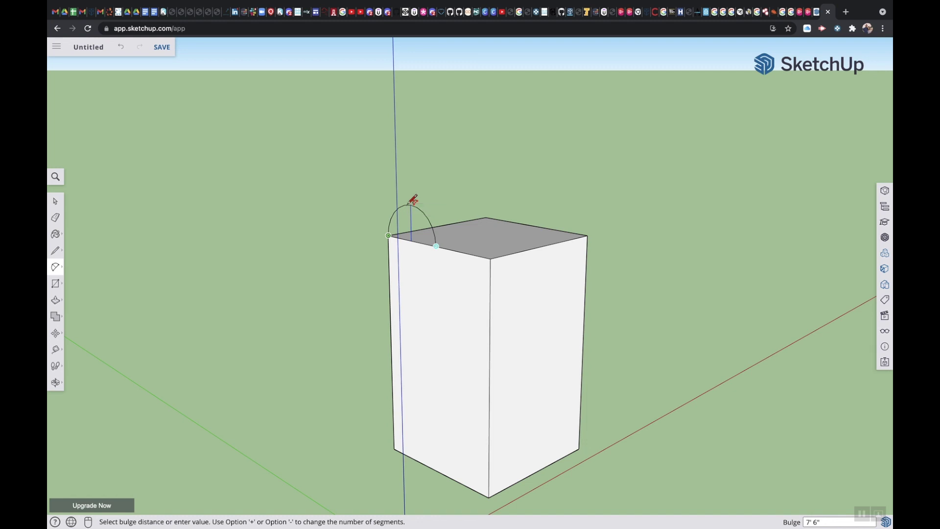
click(413, 201)
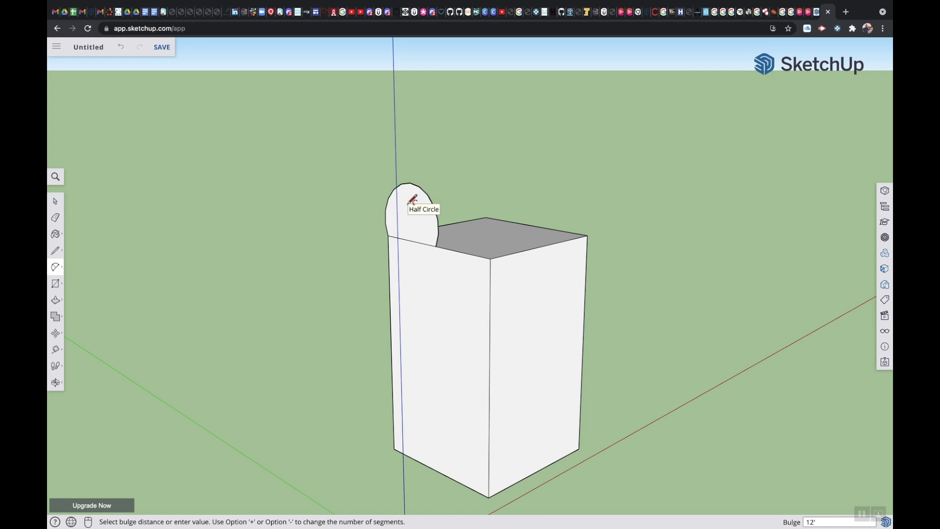
click(413, 200)
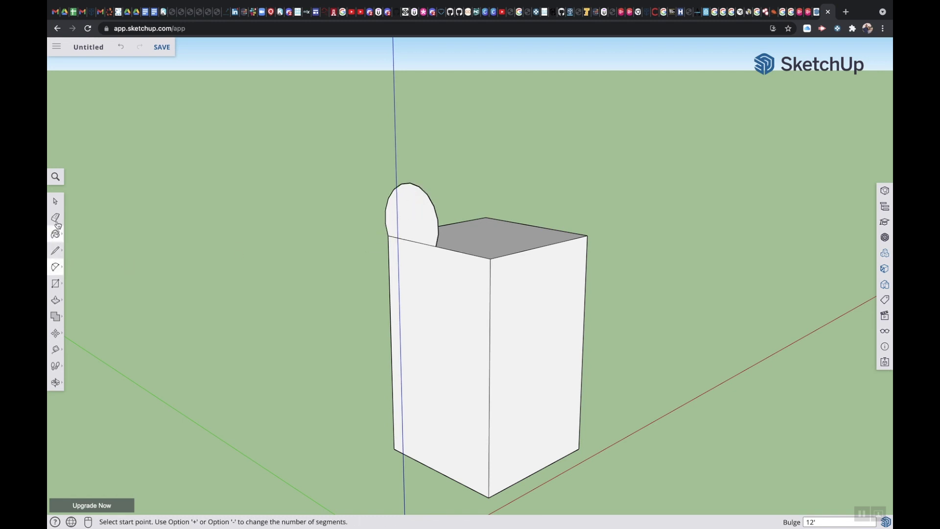
Measure the block's top edge opposite the upright arc face, from corner to corner, with the Tape Measure.
click(56, 383)
drag(615, 279, 204, 351)
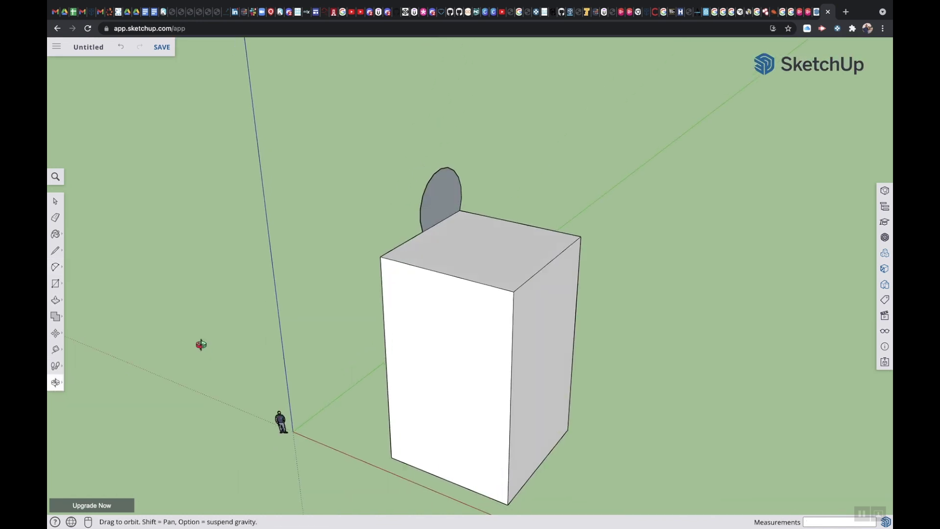
drag(472, 357, 422, 342)
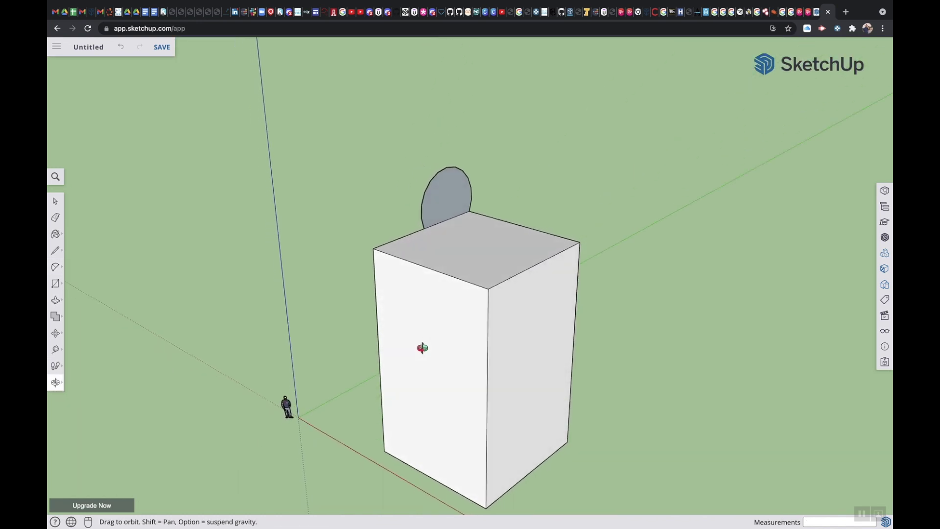
click(57, 350)
click(373, 248)
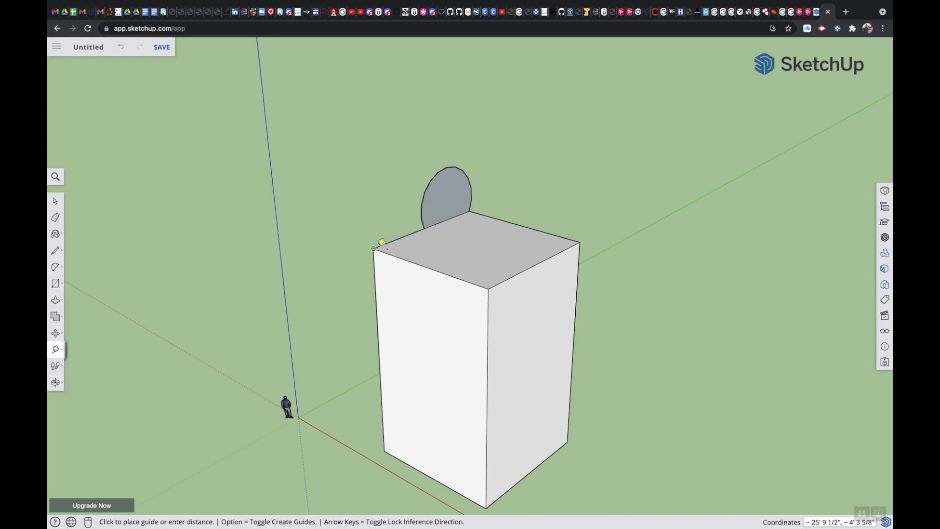
click(494, 285)
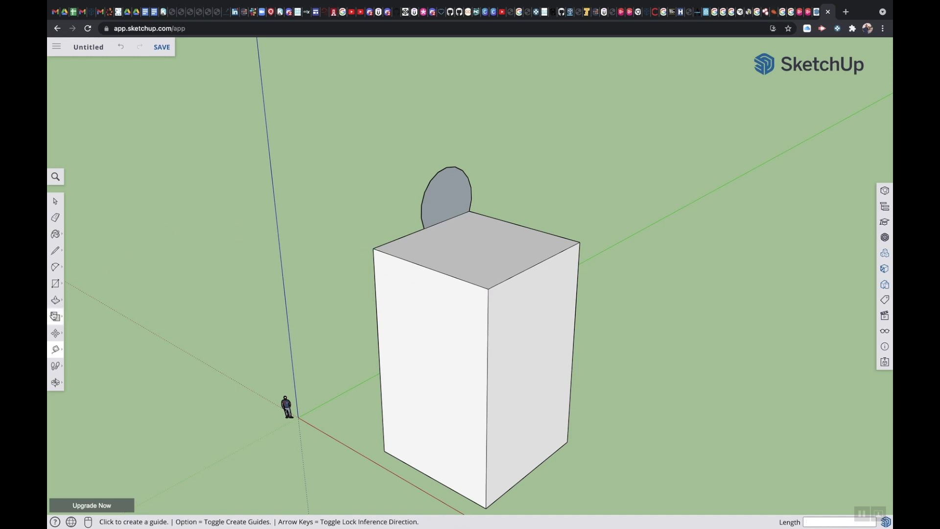
Push/Pull the arched face 30' across the full top of the block.
click(57, 301)
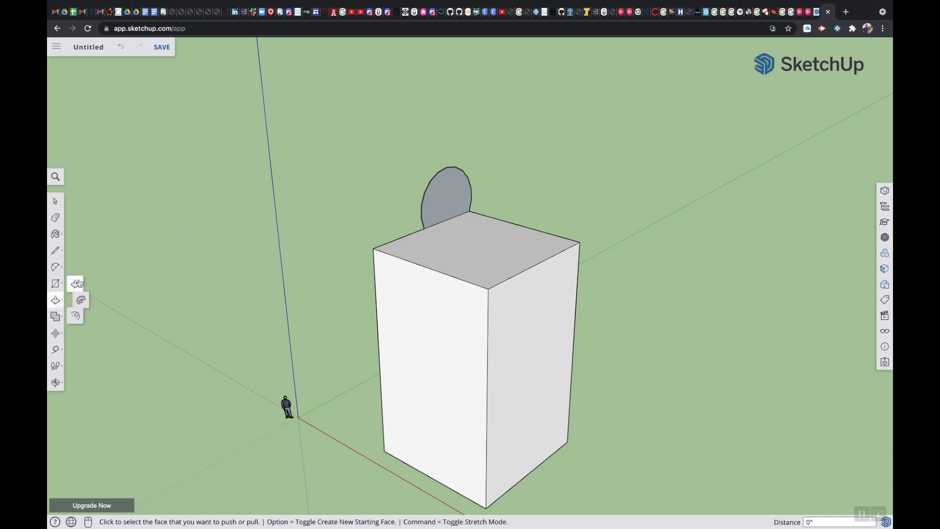
click(435, 192)
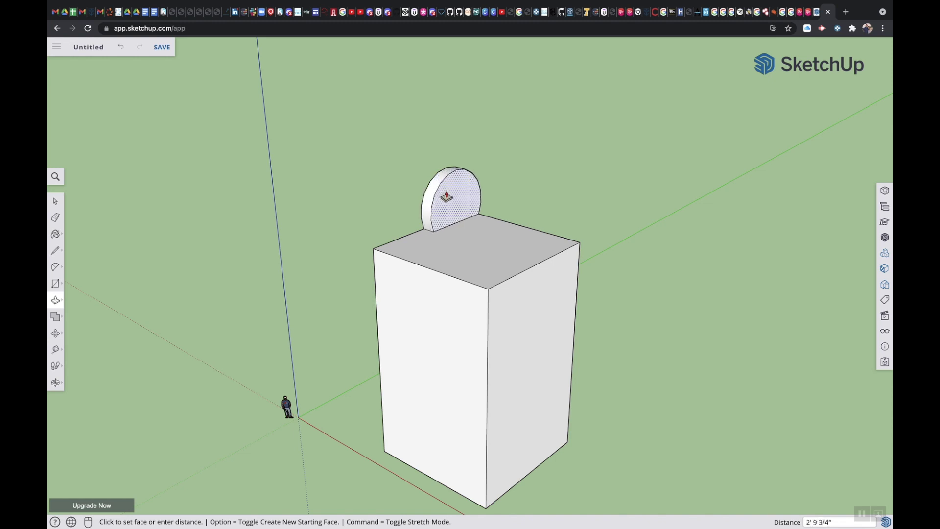
click(458, 203)
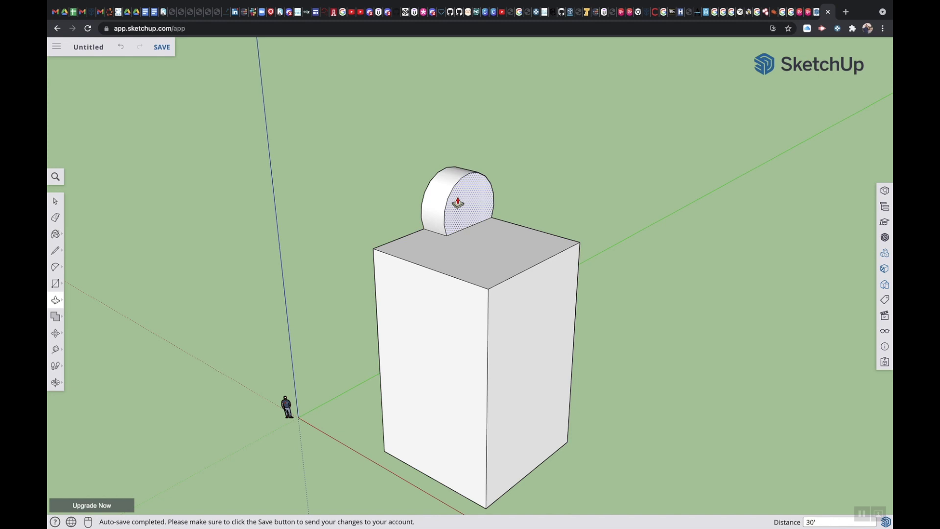
click(457, 202)
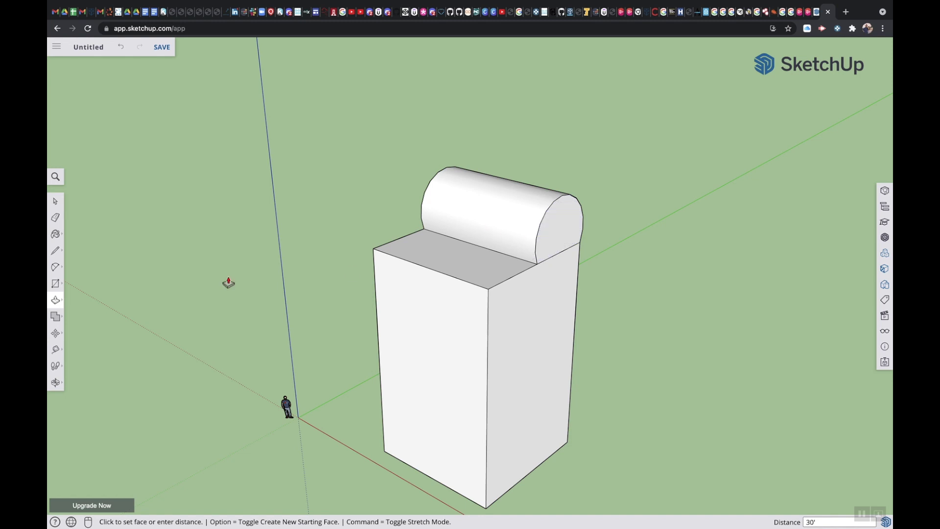
Draw a diagonal line about 29' 2" long on the side face, from the arch's lower corner to the front vertical edge.
click(56, 252)
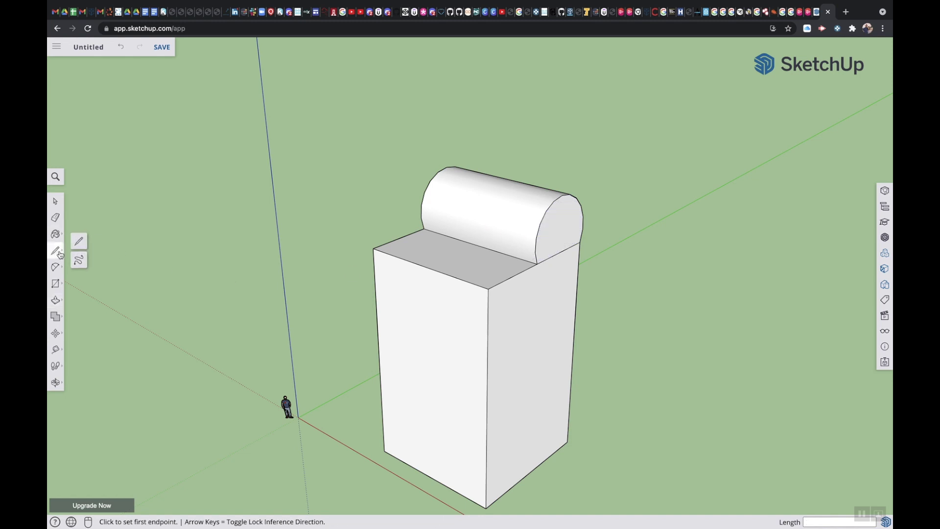
click(537, 264)
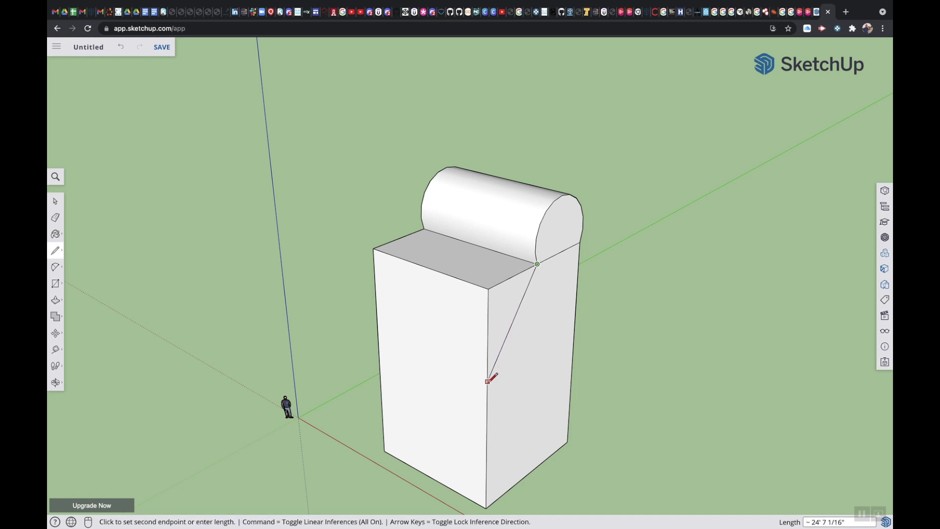
click(488, 405)
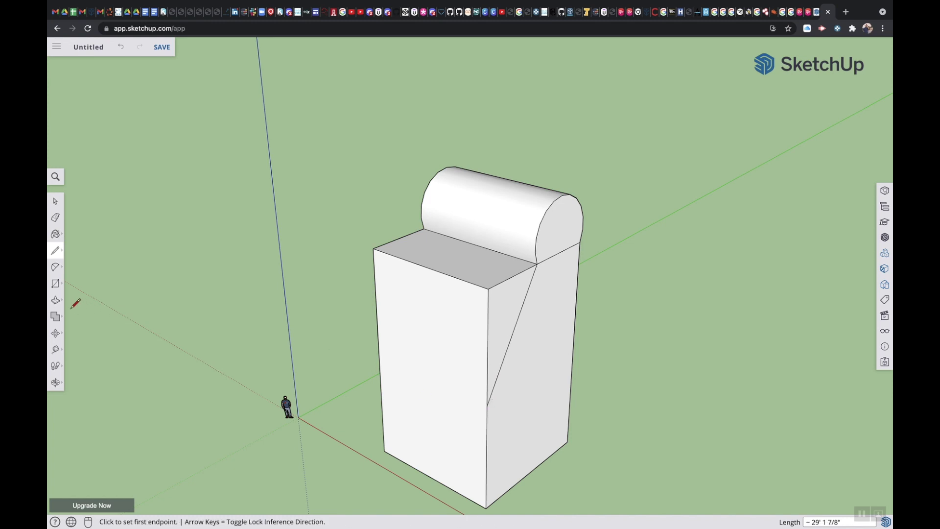
Push the triangular side face 30' through the block to cut a sloped front.
click(56, 302)
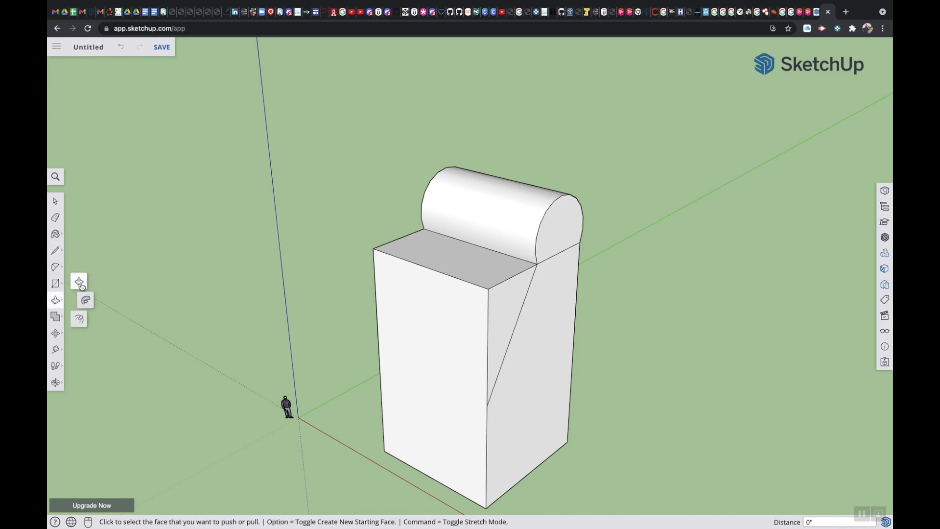
click(510, 306)
click(333, 204)
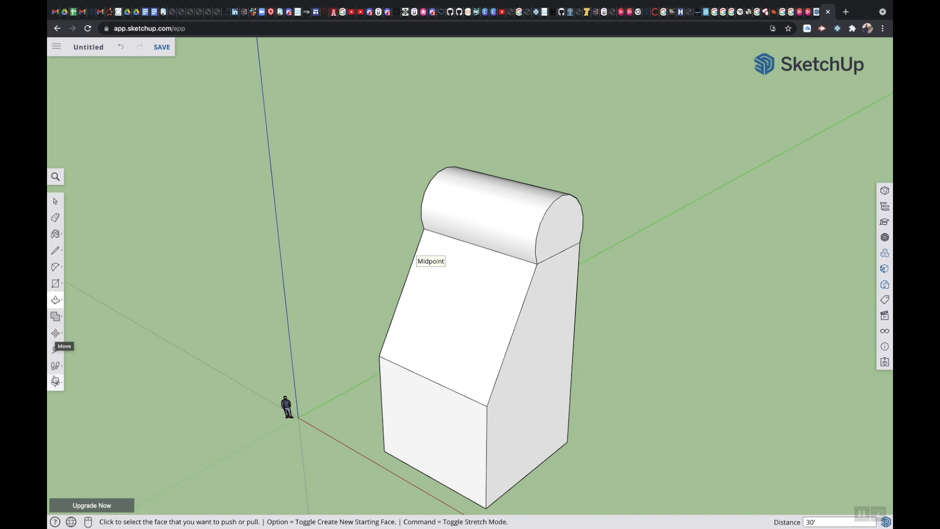
Draw a circle with a radius of about 1' 2 3/4" near the lower-left corner of the block's vertical front face.
click(56, 382)
drag(289, 356, 475, 312)
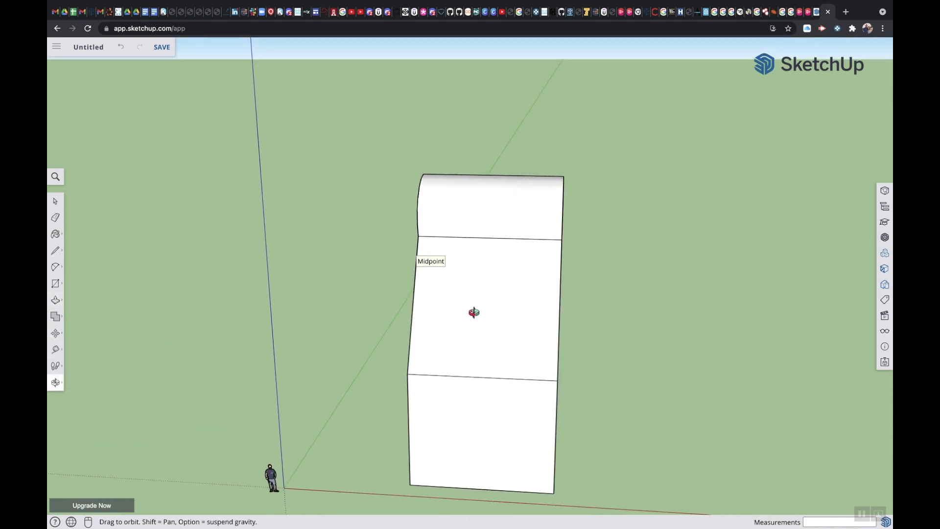
scroll(498, 381, up, 2)
key(h)
drag(510, 438, 514, 357)
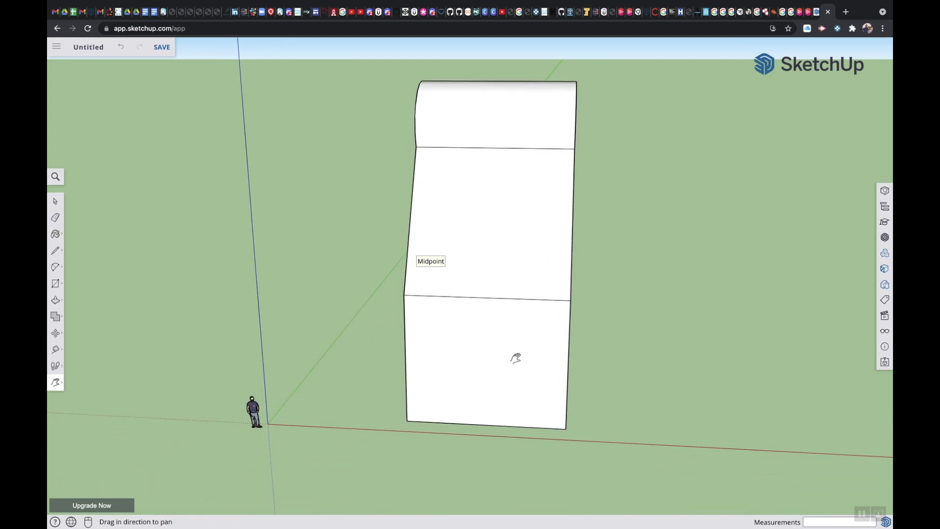
click(57, 285)
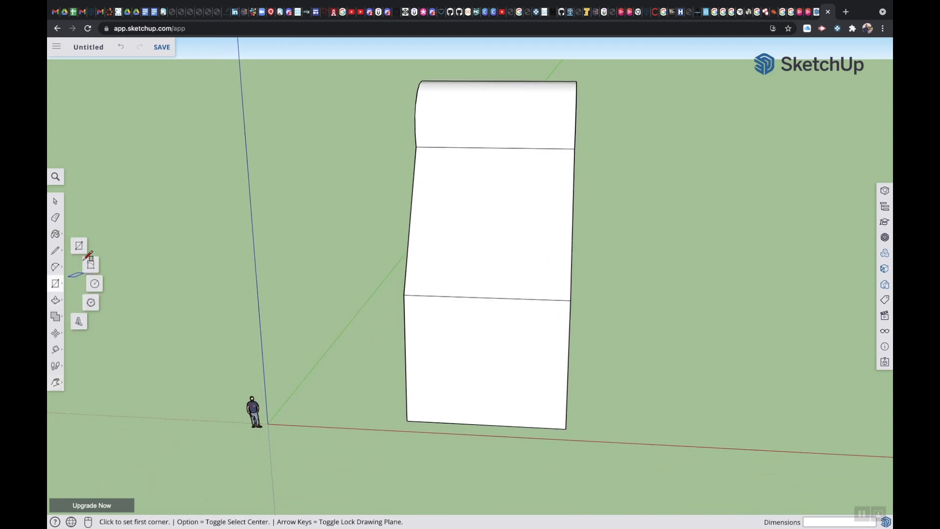
click(98, 283)
scroll(461, 387, up, 5)
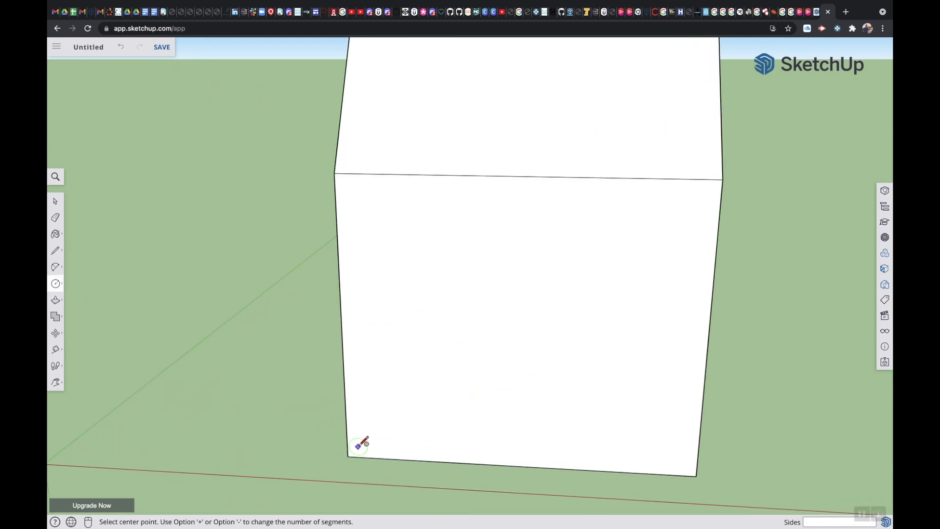
click(366, 439)
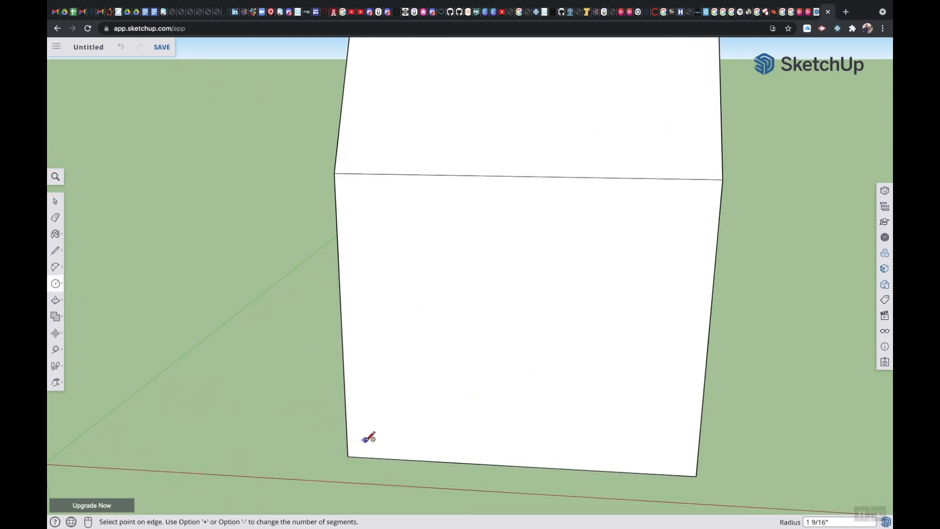
click(383, 444)
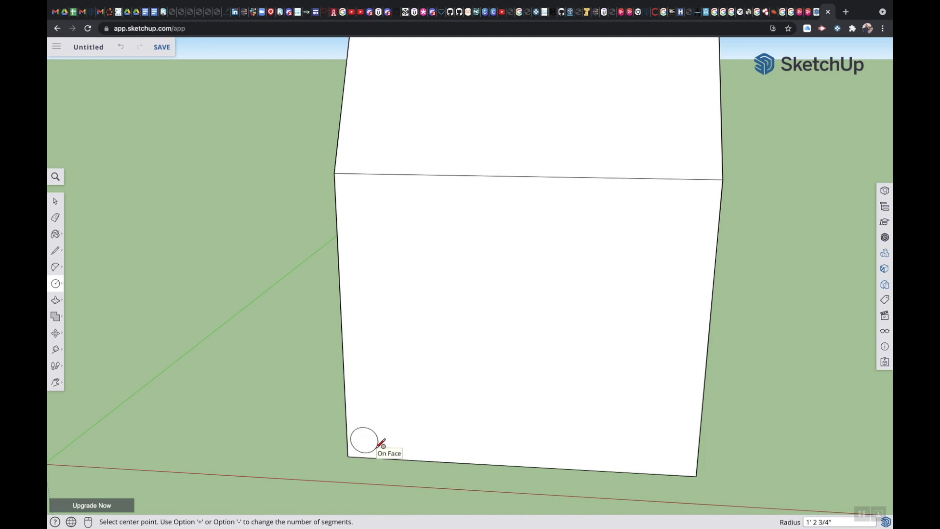
Undo the small circle and draw one with a radius of about 1' 8 1/4" near the front face's lower-left corner.
key(super+z)
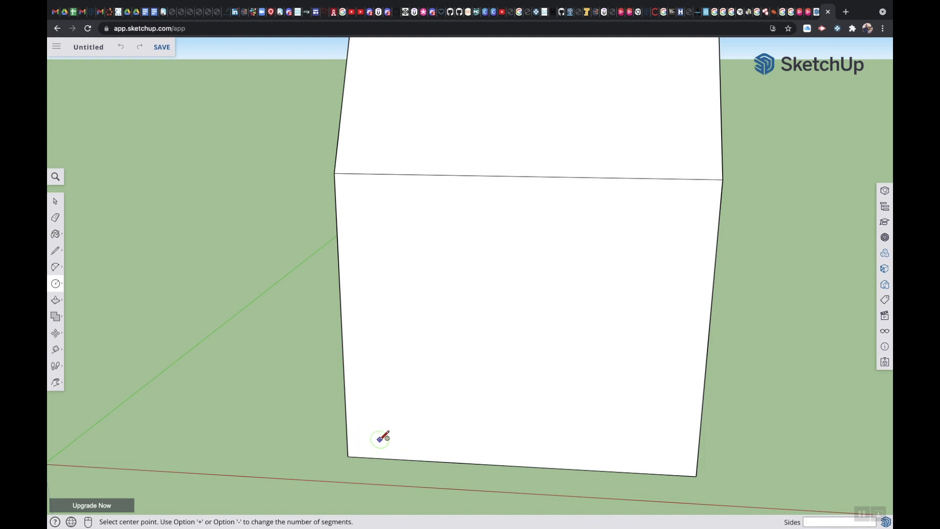
click(373, 429)
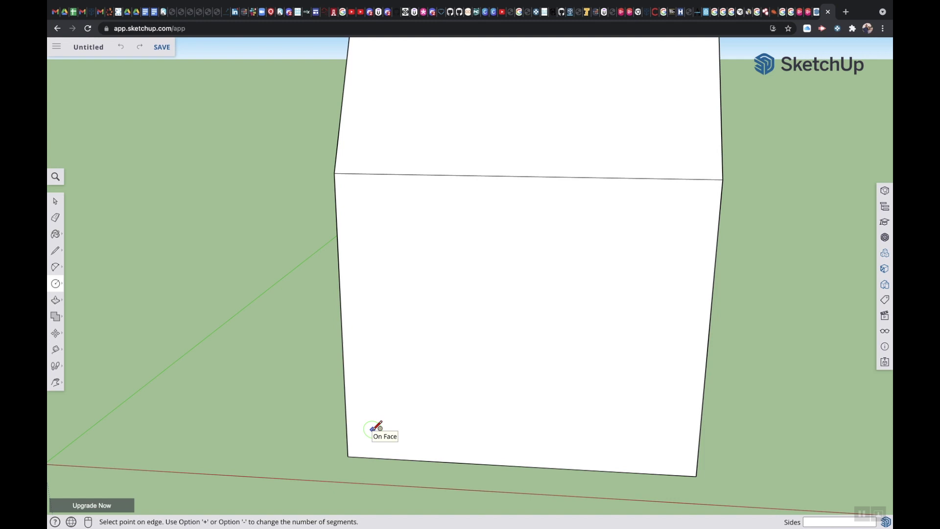
click(387, 444)
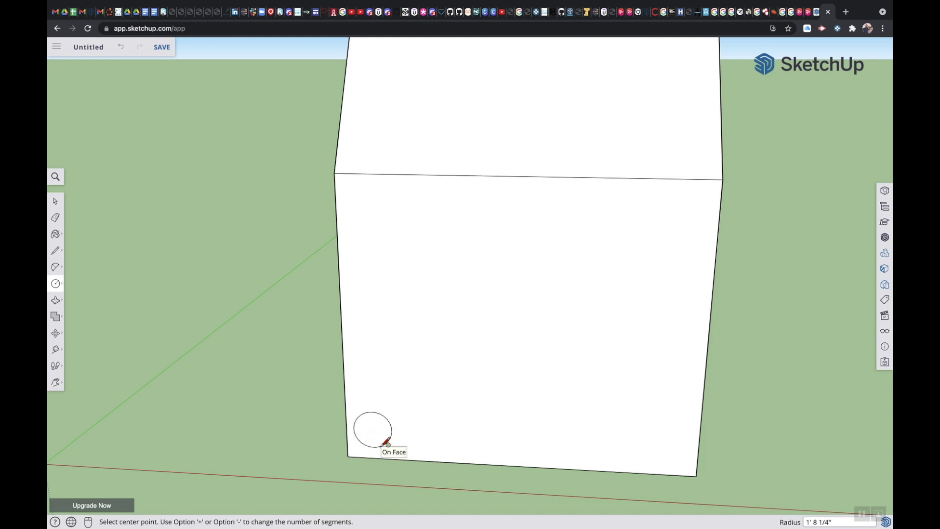
Offset the circle inward by about 1 3/8" to form a thin ring.
click(56, 299)
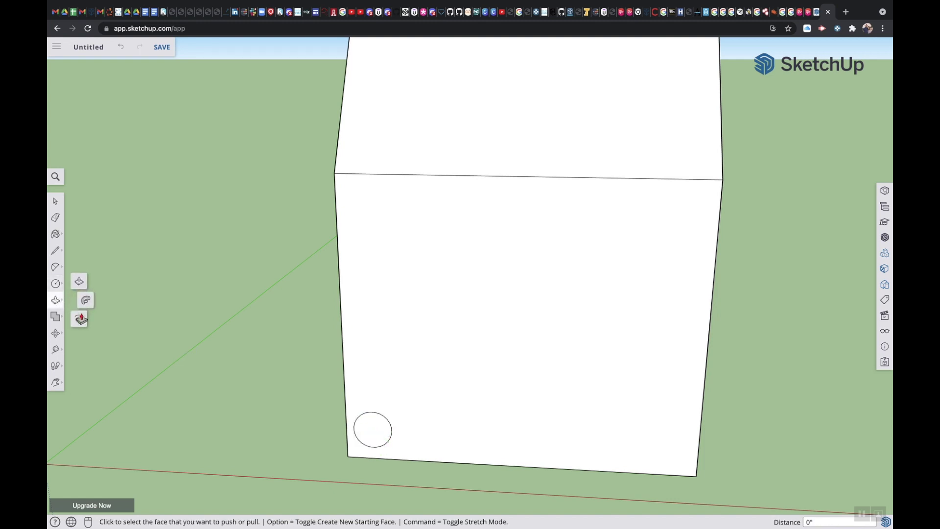
click(80, 319)
click(372, 430)
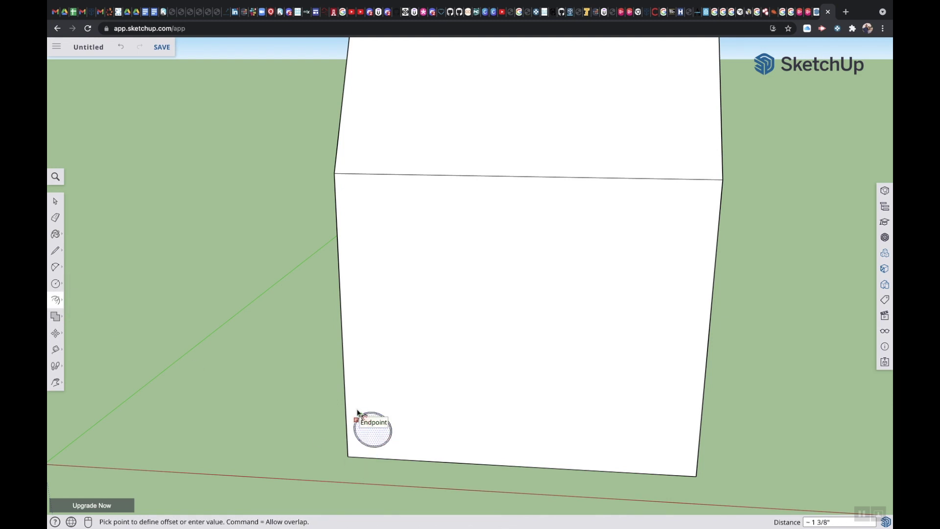
key(Escape)
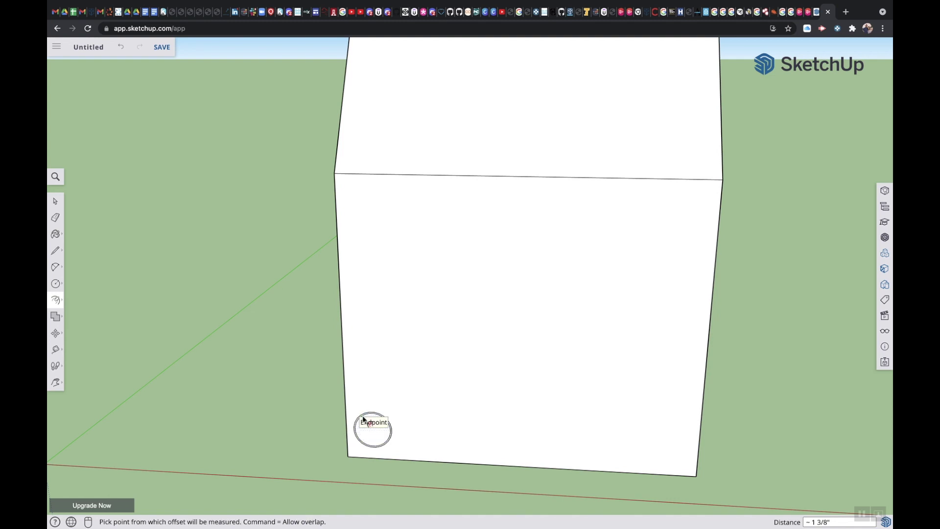
key(Escape)
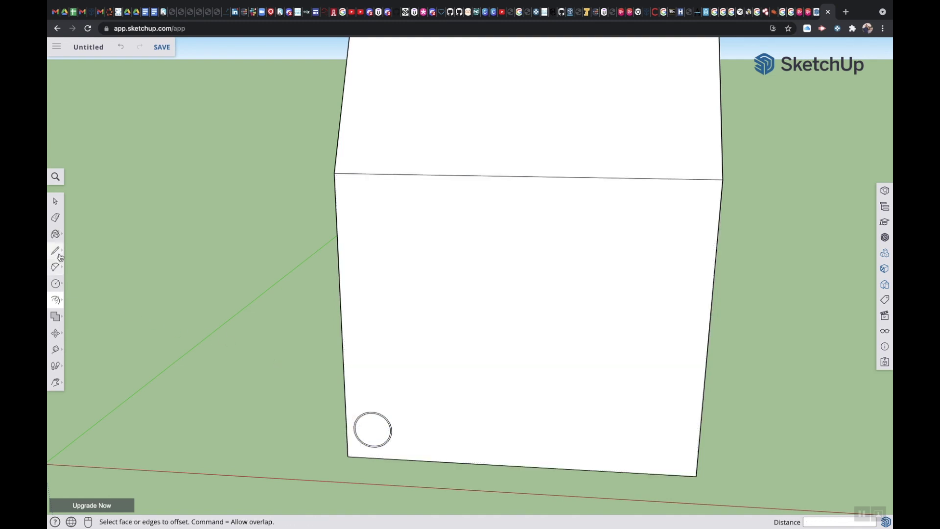
Paint the thin ring around the circle with the Ty_Orange material.
click(56, 234)
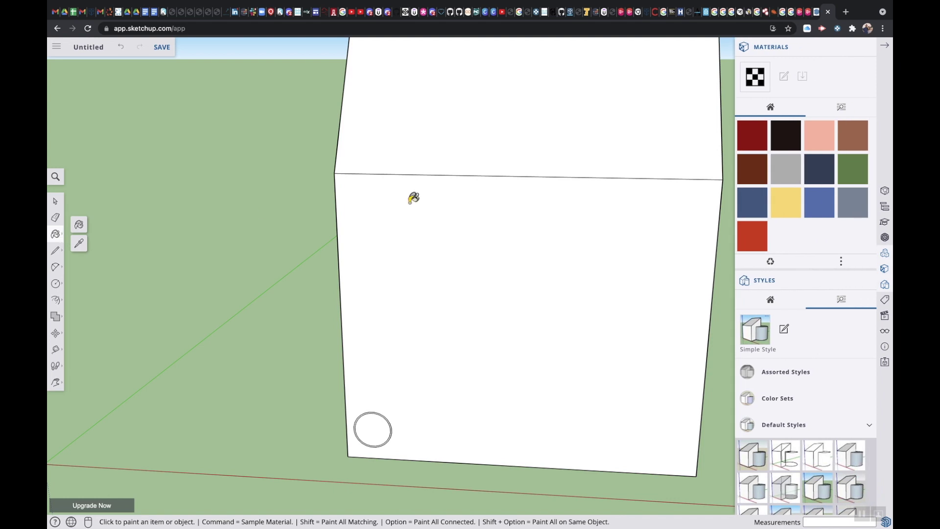
click(845, 405)
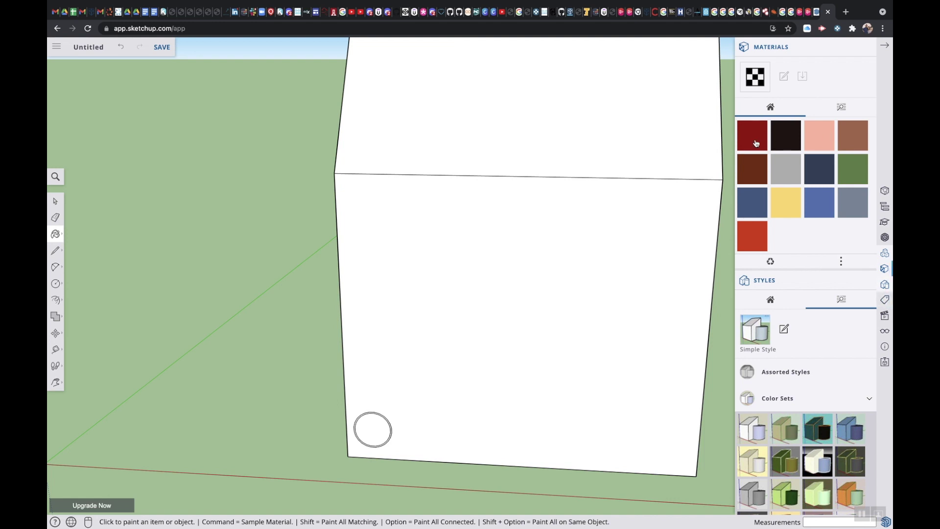
scroll(757, 143, up, 2)
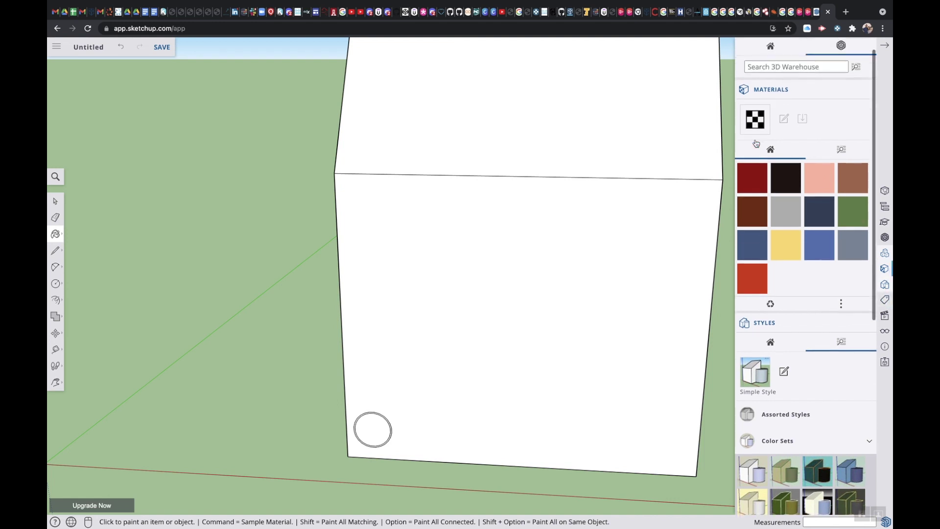
click(752, 273)
scroll(466, 373, up, 2)
scroll(340, 478, up, 3)
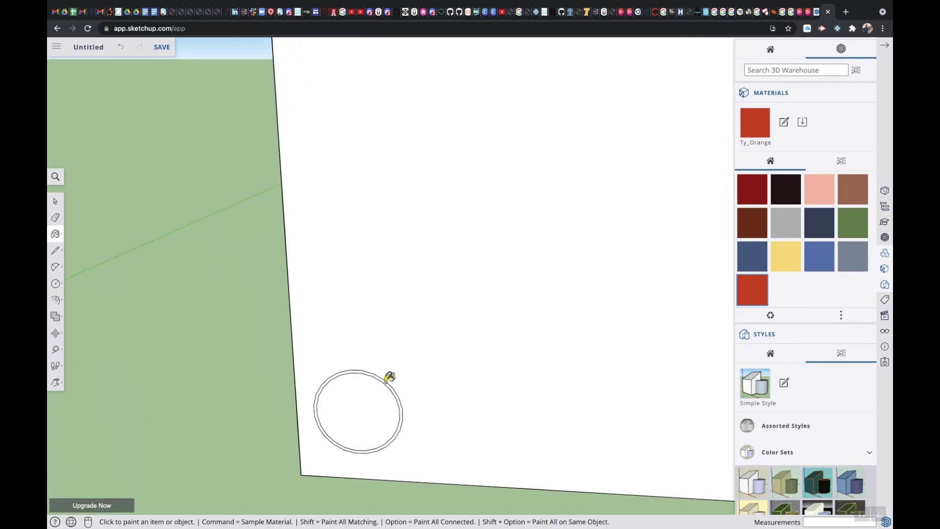
click(387, 378)
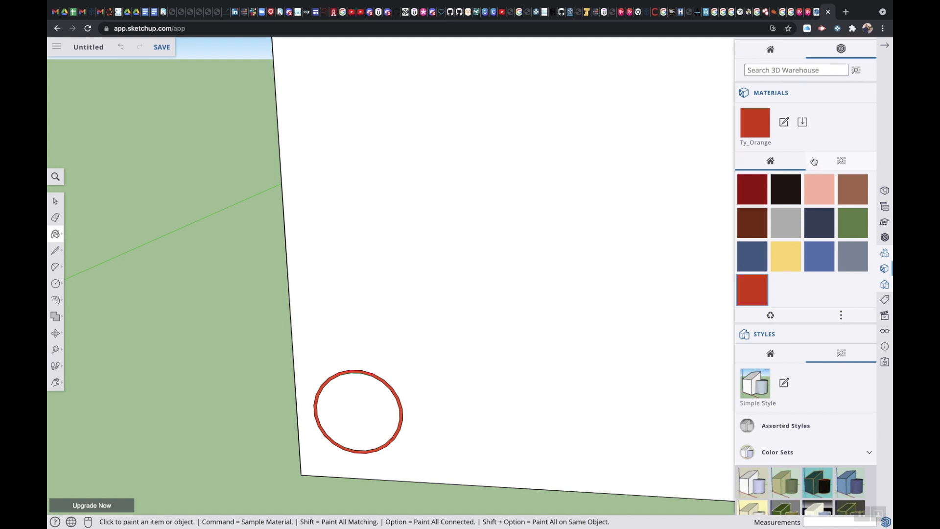
Paint the face inside the ring with the light blue translucent material from the Glass and Mirrors collection.
click(842, 159)
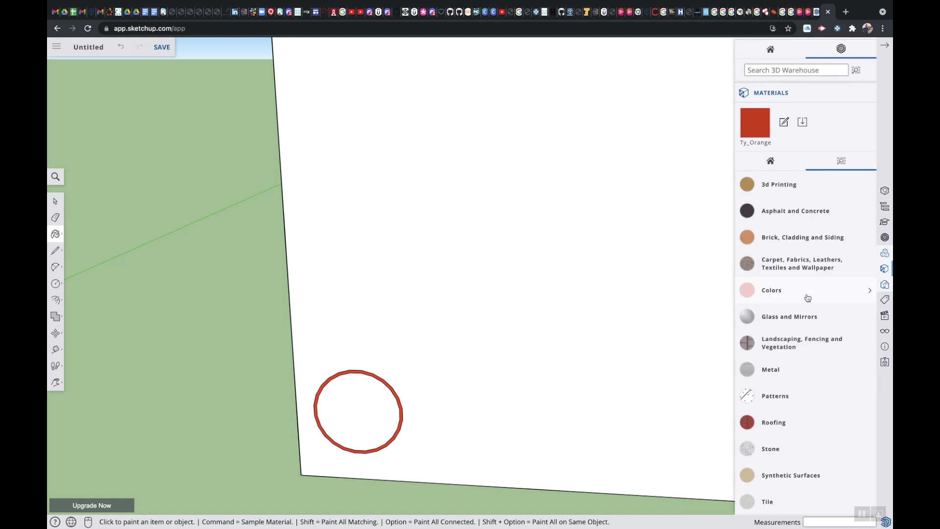
scroll(807, 299, down, 1)
scroll(807, 297, down, 3)
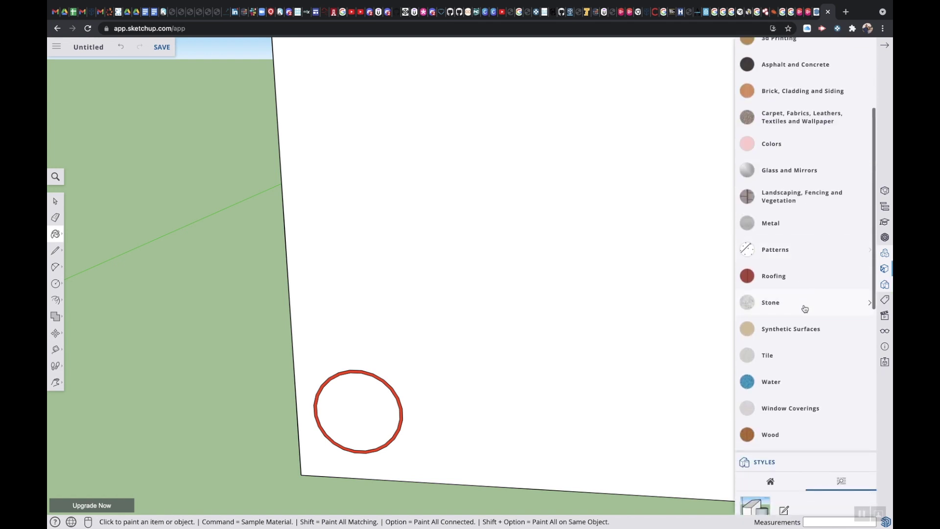
click(801, 175)
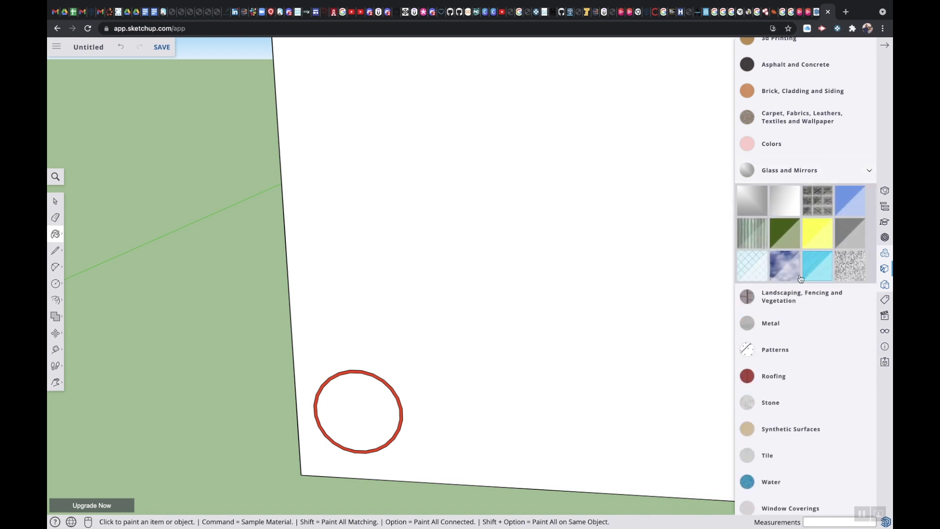
click(379, 408)
scroll(380, 408, down, 2)
scroll(379, 407, down, 5)
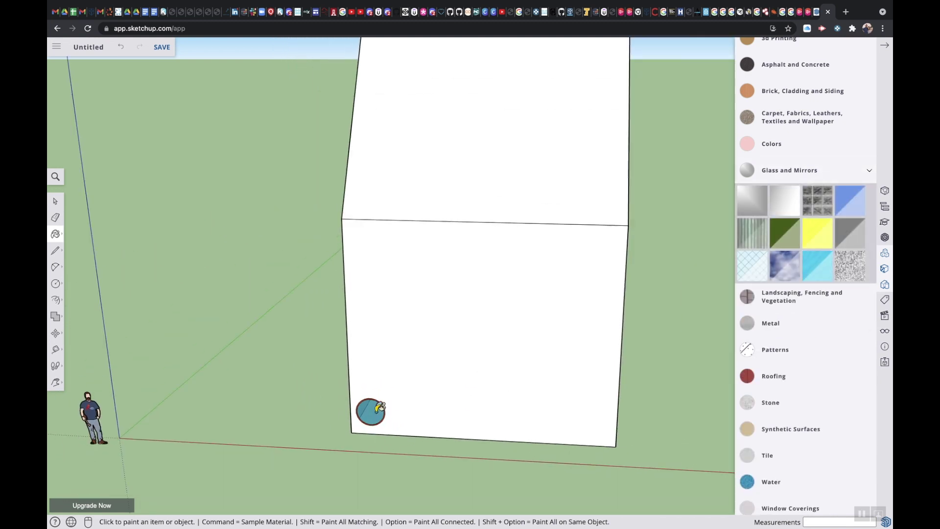
Make the ring and its glass face into a component named Window.
click(54, 201)
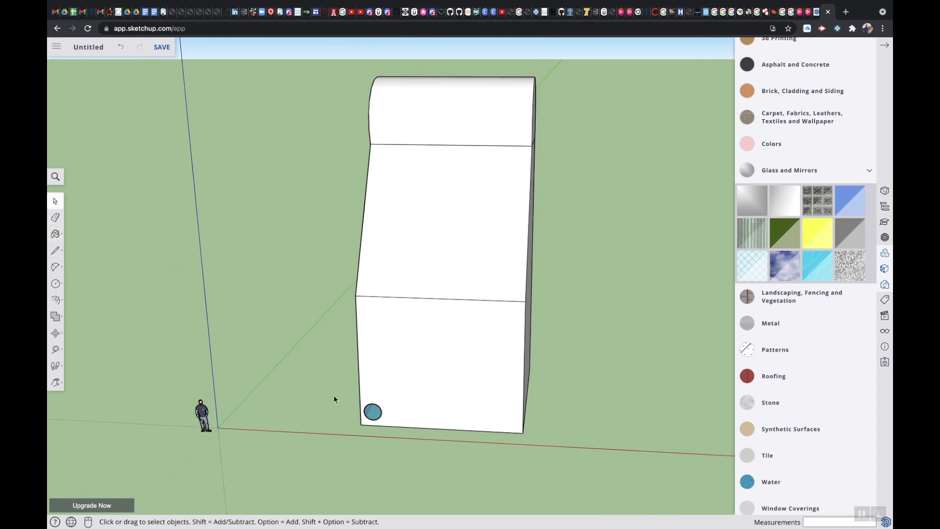
scroll(334, 395, up, 5)
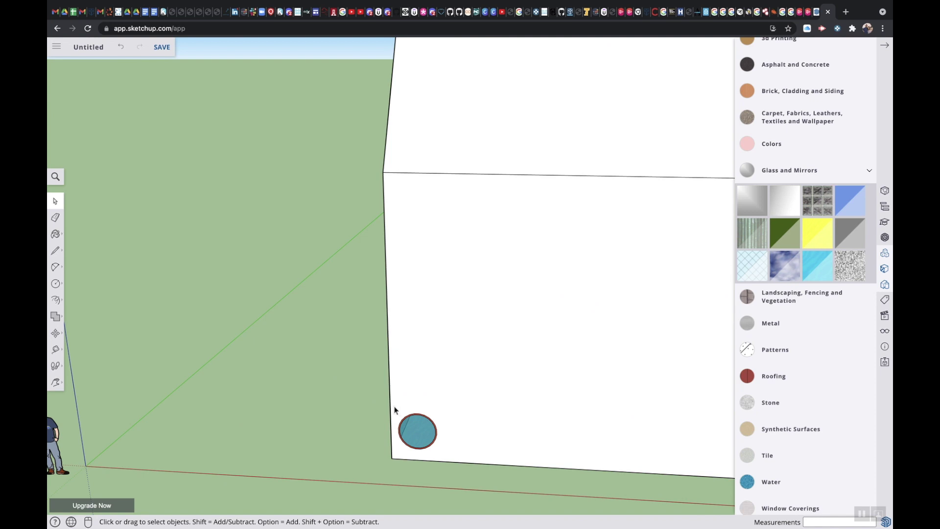
drag(393, 405, 463, 457)
right_click(423, 428)
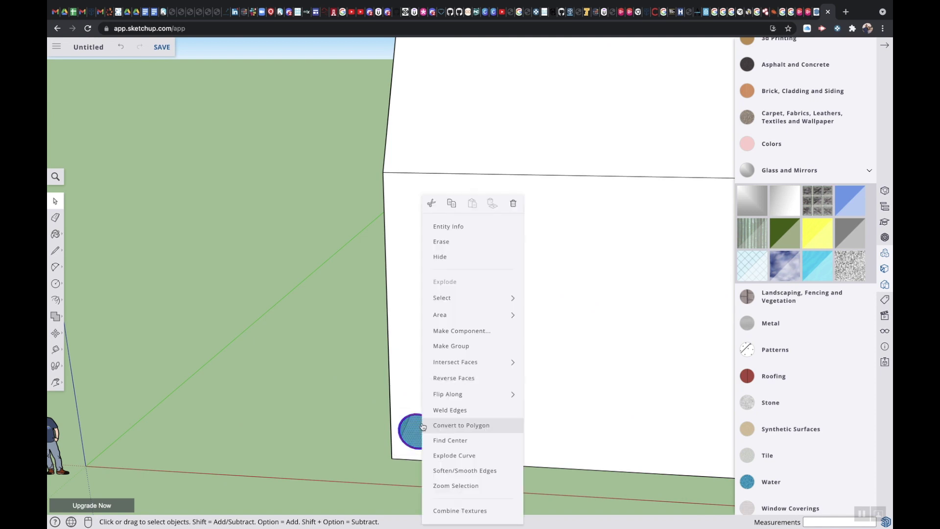
click(458, 331)
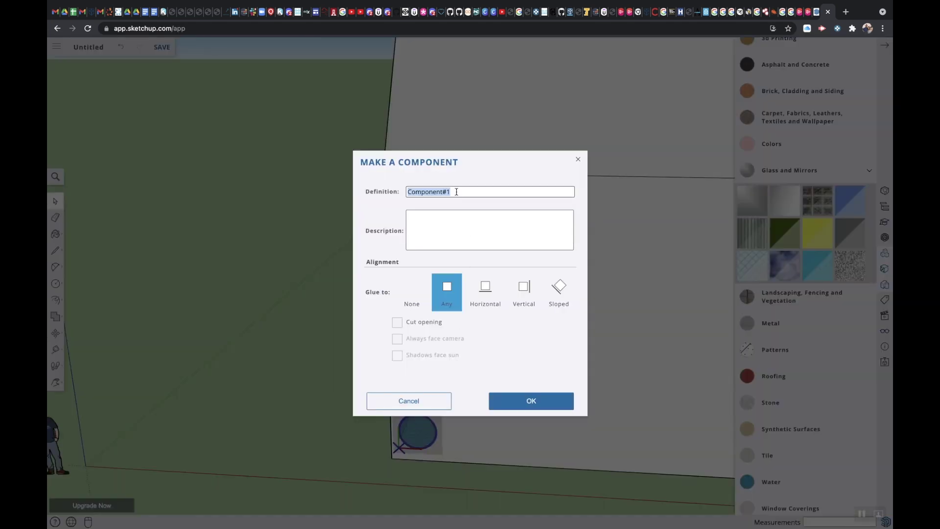
text(Window)
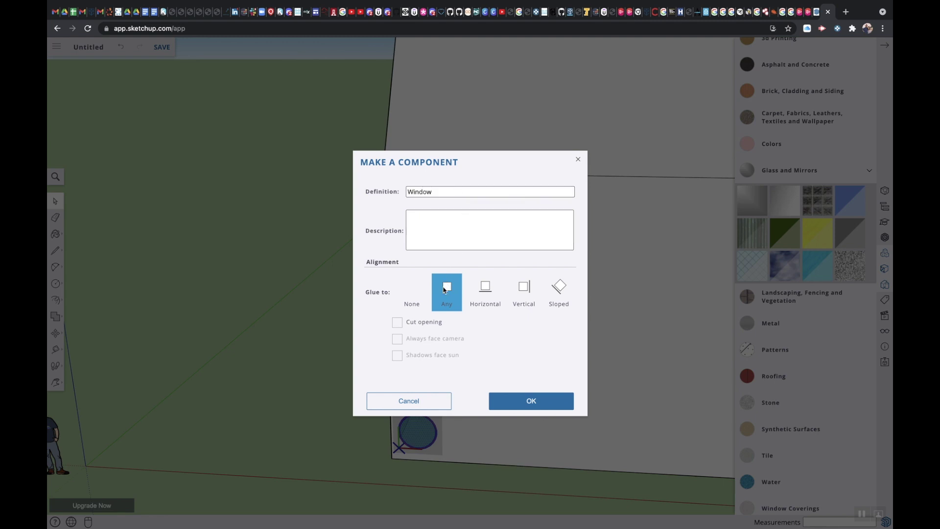
click(440, 234)
click(540, 401)
scroll(541, 403, down, 3)
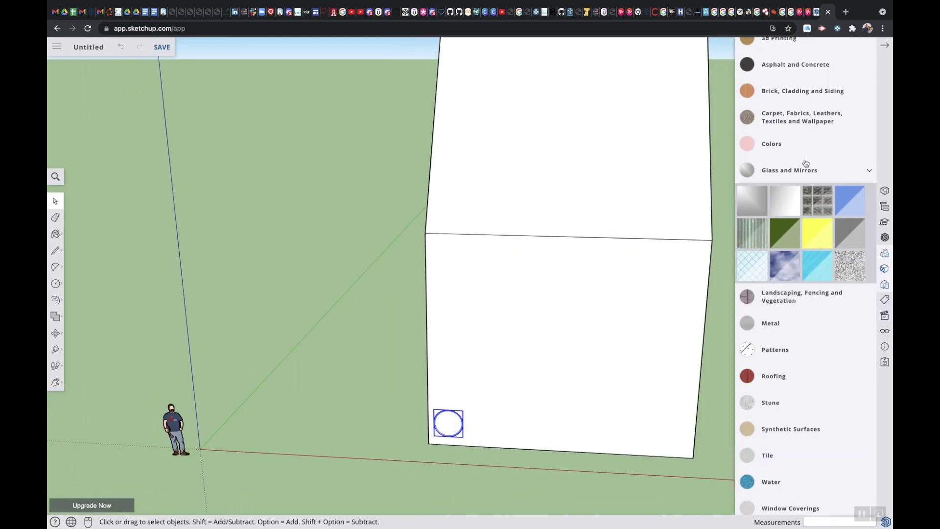
click(884, 45)
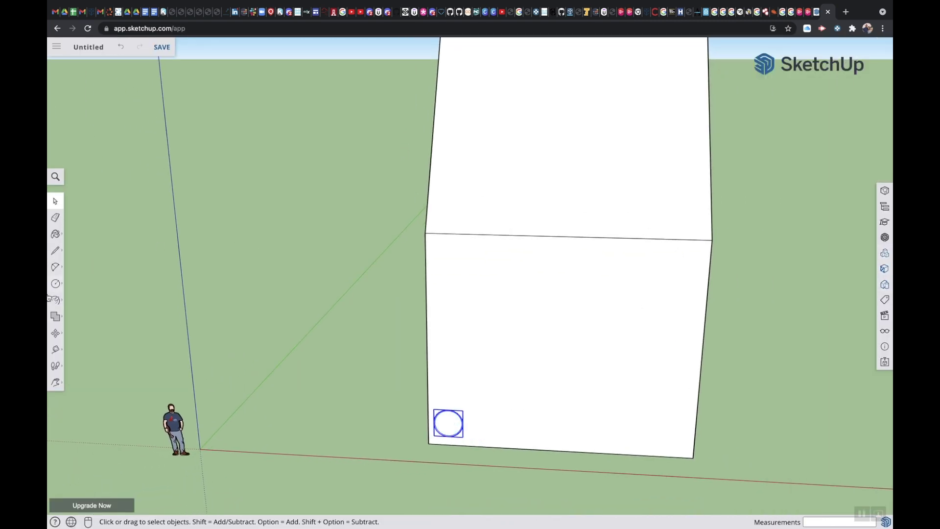
Copy the Window component about 24' 8 7/16" across the bottom of the front face and divide the distance into 5 equal spaces.
click(61, 333)
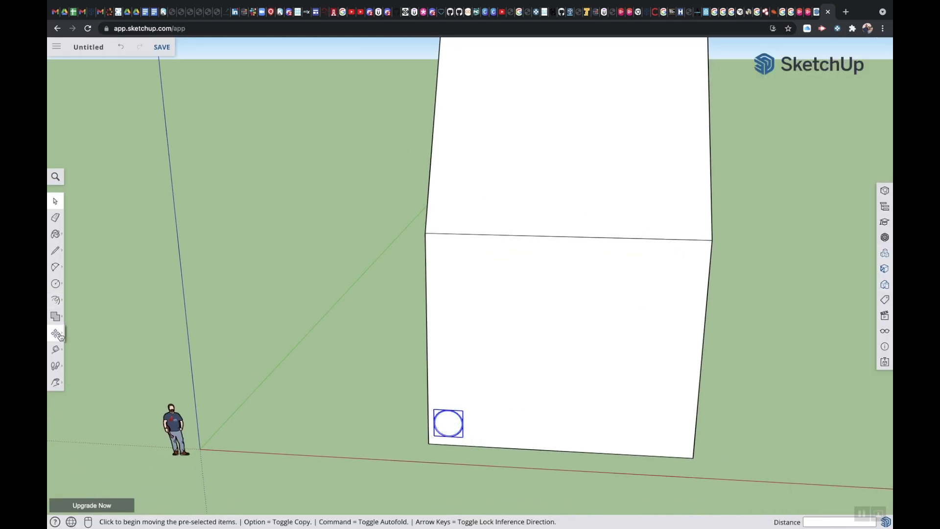
click(454, 422)
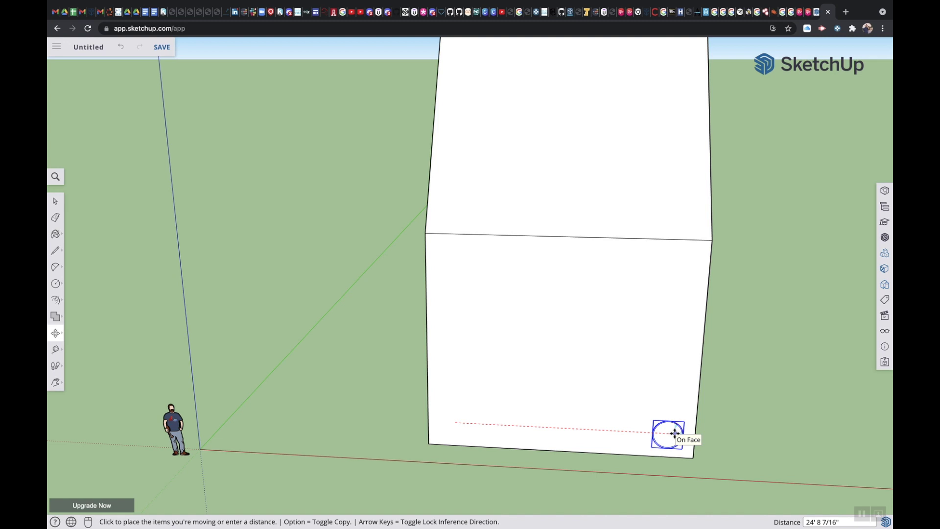
key(alt)
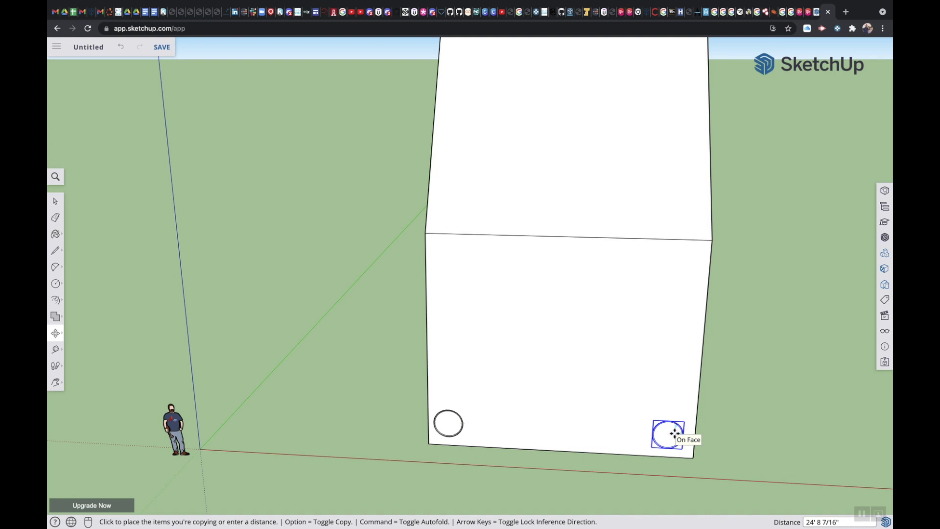
text(/5)
key(Return)
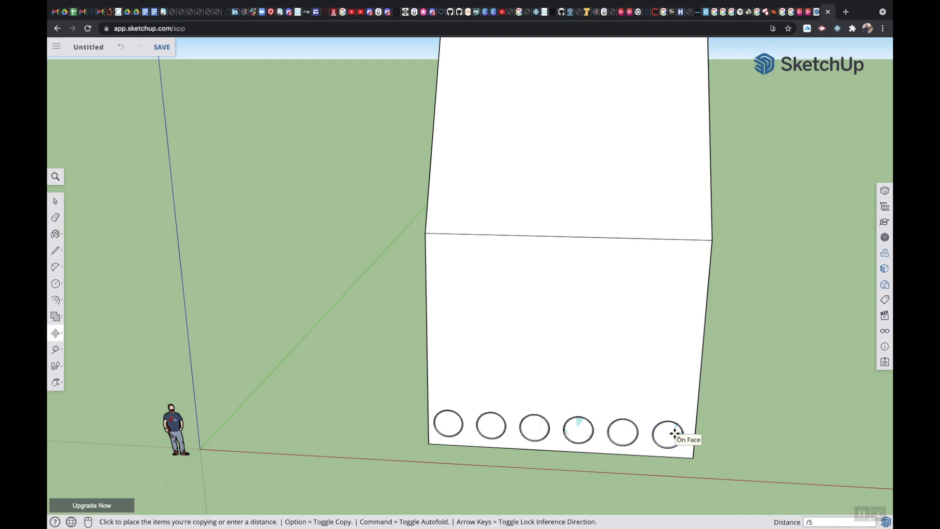
Undo the row of window copies and reselect the original window.
key(super+z)
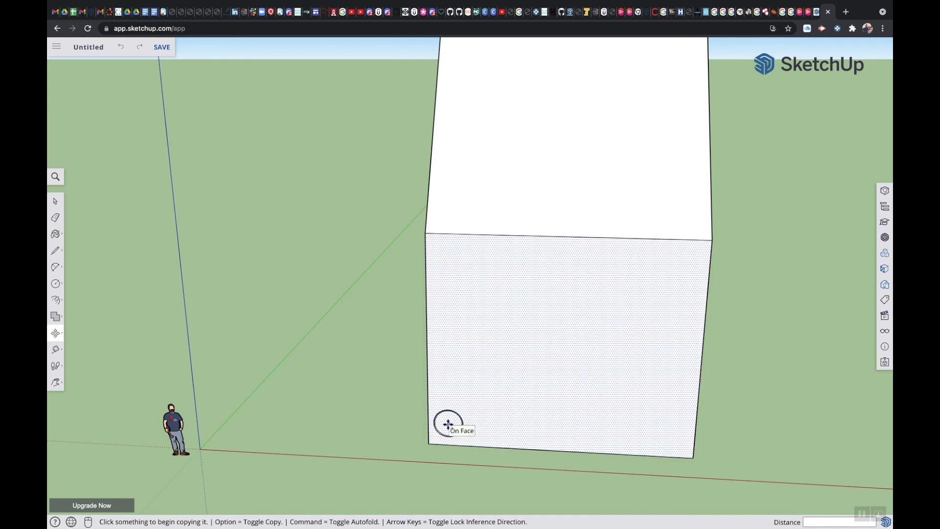
click(59, 200)
click(459, 414)
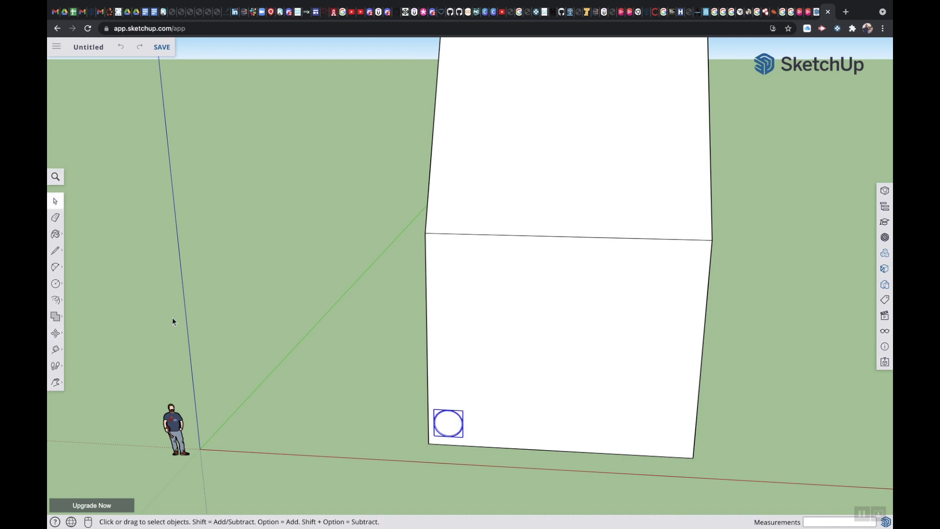
Copy the window about 24' 6" across the bottom of the front face and divide the distance into 5 equal spaces.
click(56, 333)
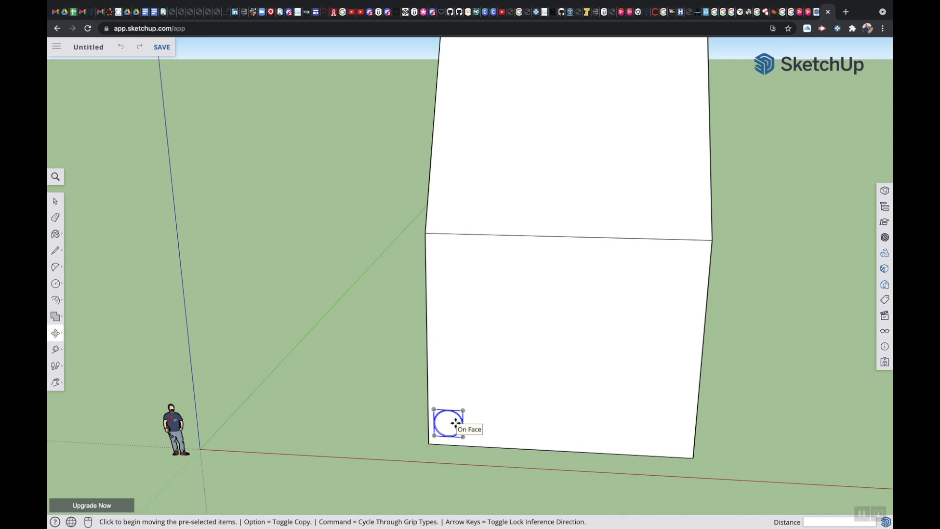
click(456, 422)
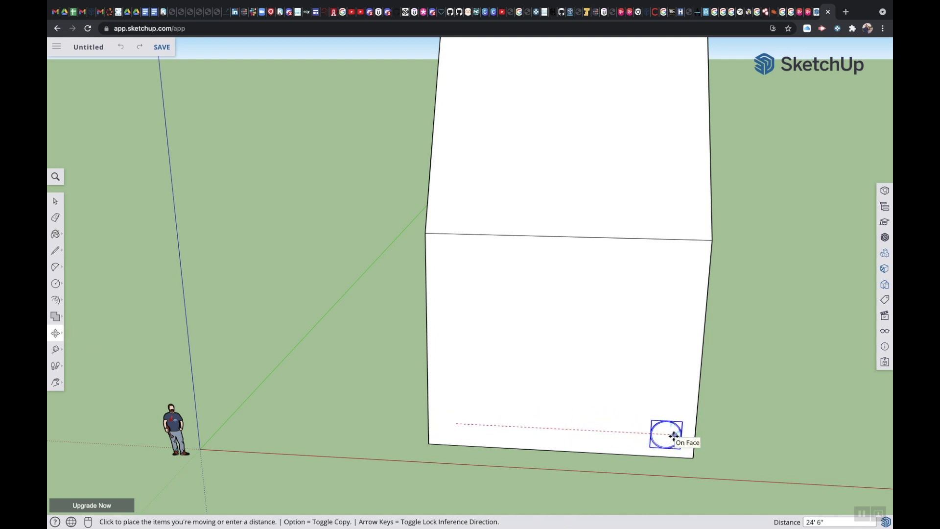
key(alt)
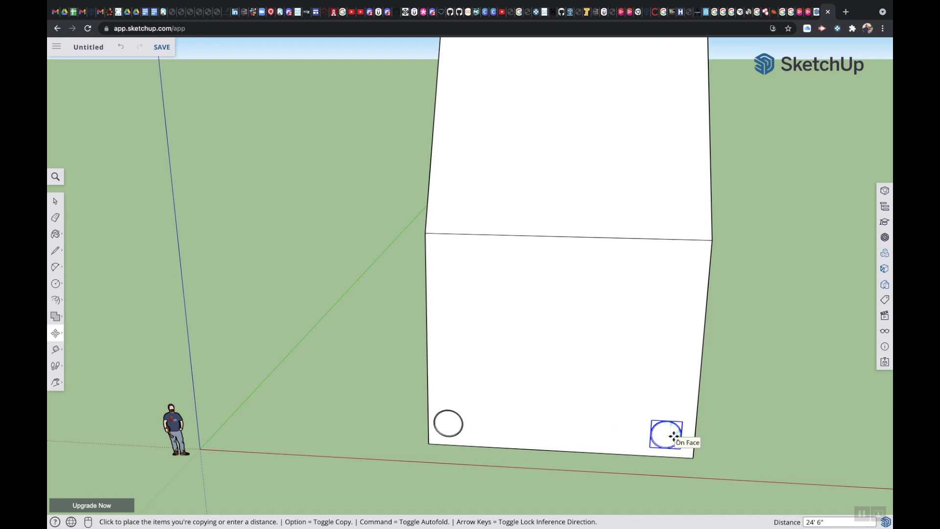
text(/5)
key(Return)
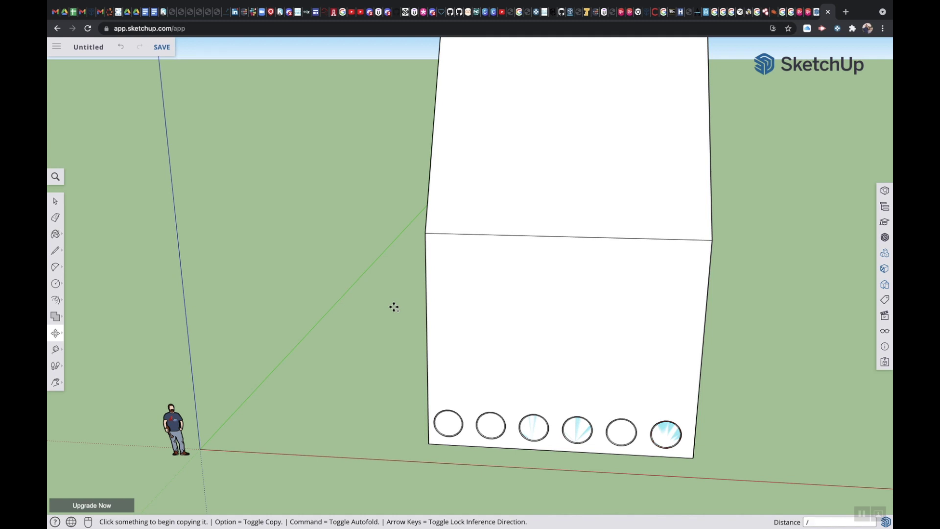
Try dividing the bottom row of windows into 6 equal spaces and restore the division to 5.
text(6)
key(Return)
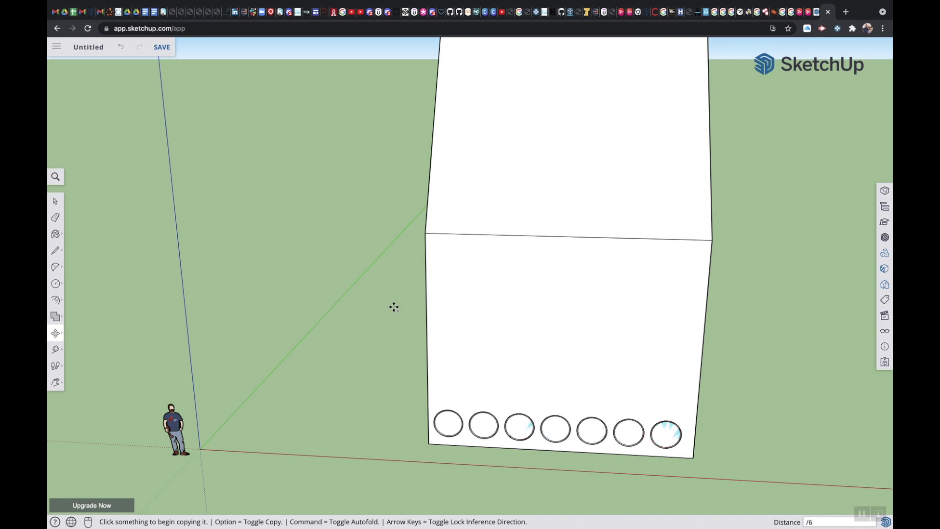
key(BackSpace)
key(Return)
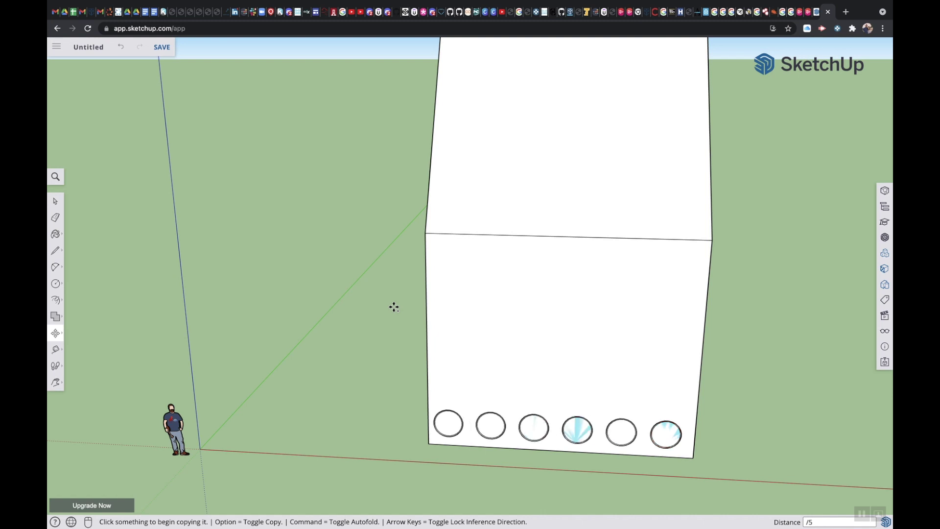
Copy the bottom row of six windows about 19' 3 3/4" up the front face and divide the distance into 4 equal spaces.
click(55, 201)
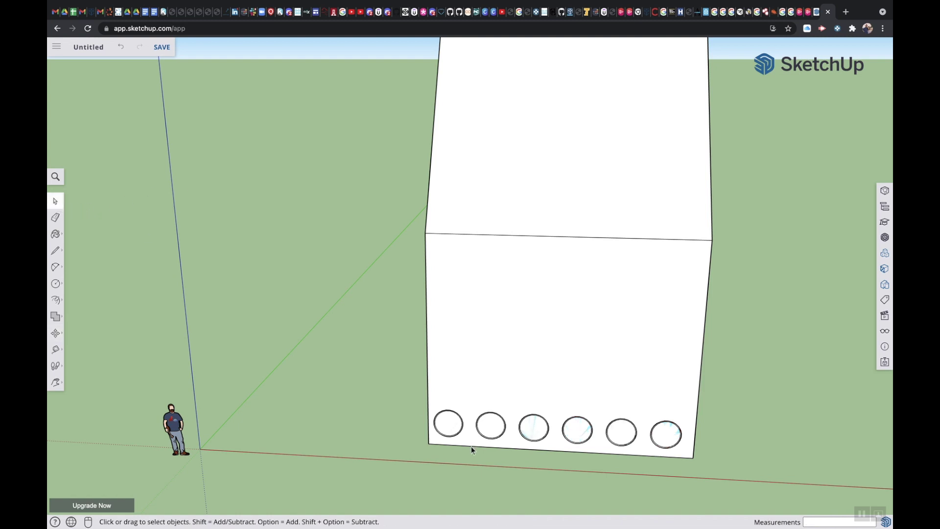
click(454, 430)
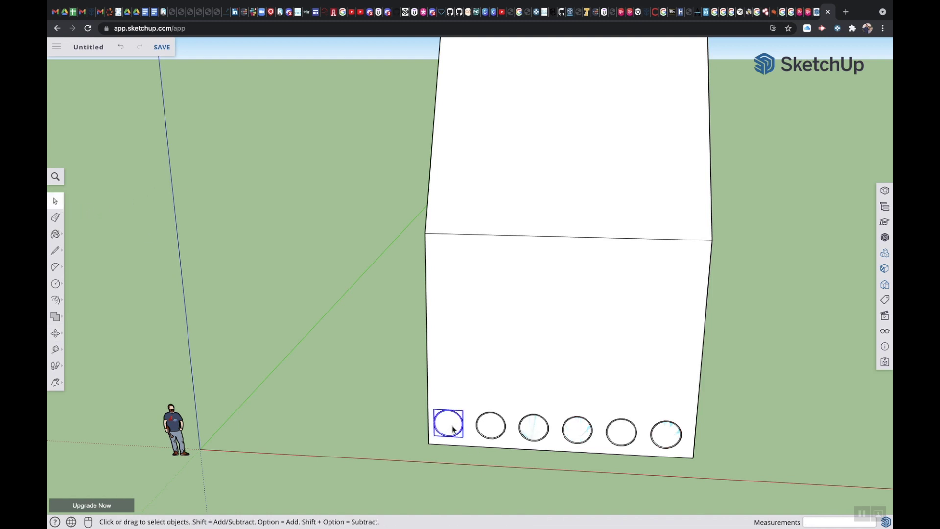
shift+click(496, 427)
shift+click(538, 428)
shift+click(584, 431)
shift+click(630, 432)
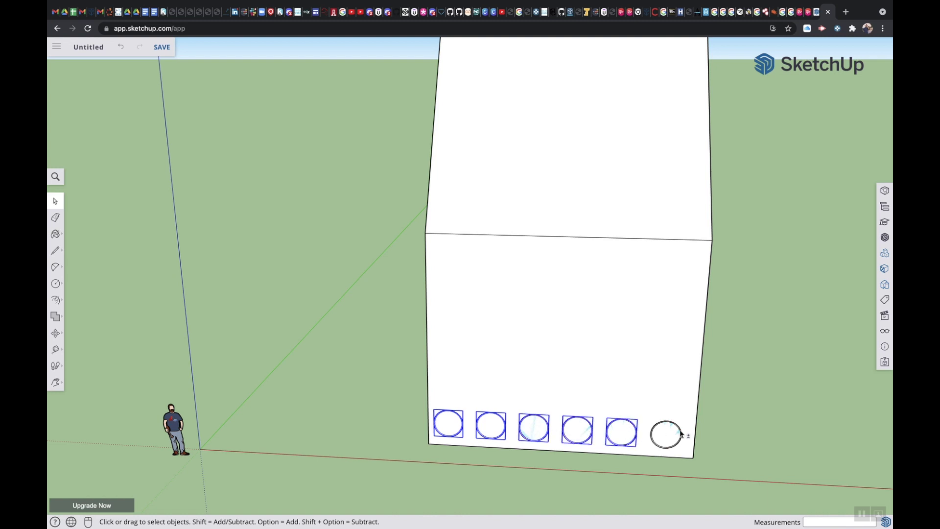
shift+click(676, 434)
click(55, 334)
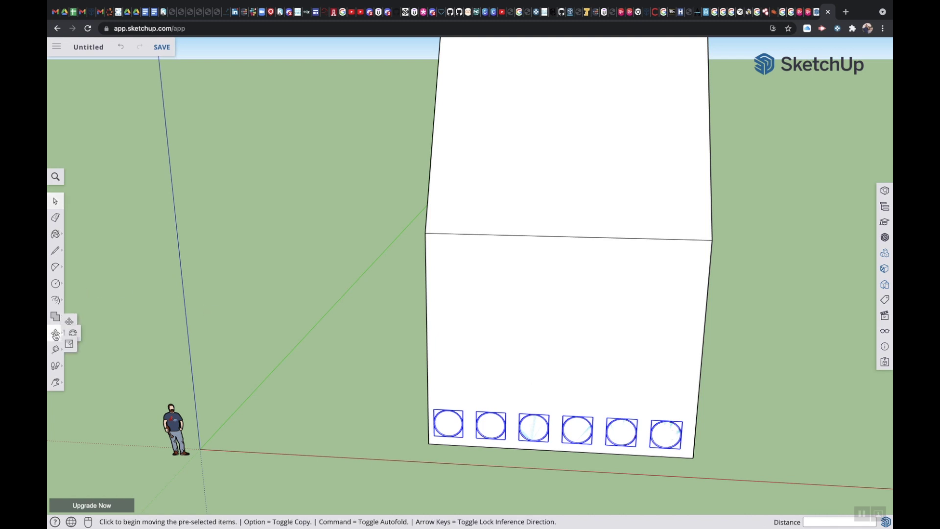
click(530, 428)
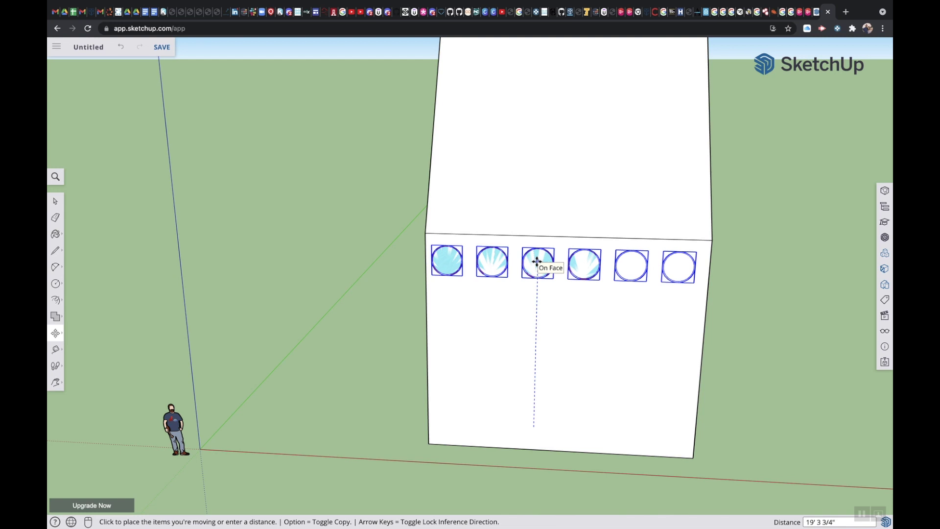
key(alt)
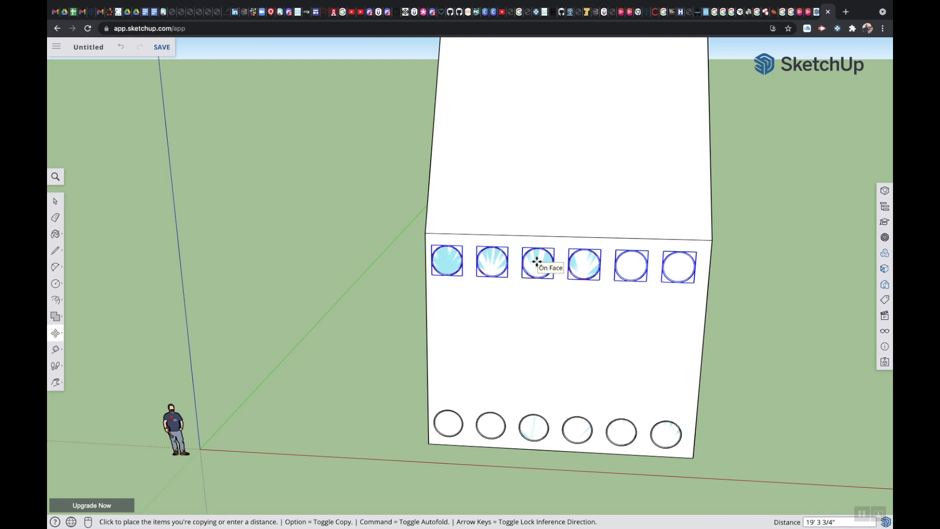
text(4)
key(BackSpace)
key(Return)
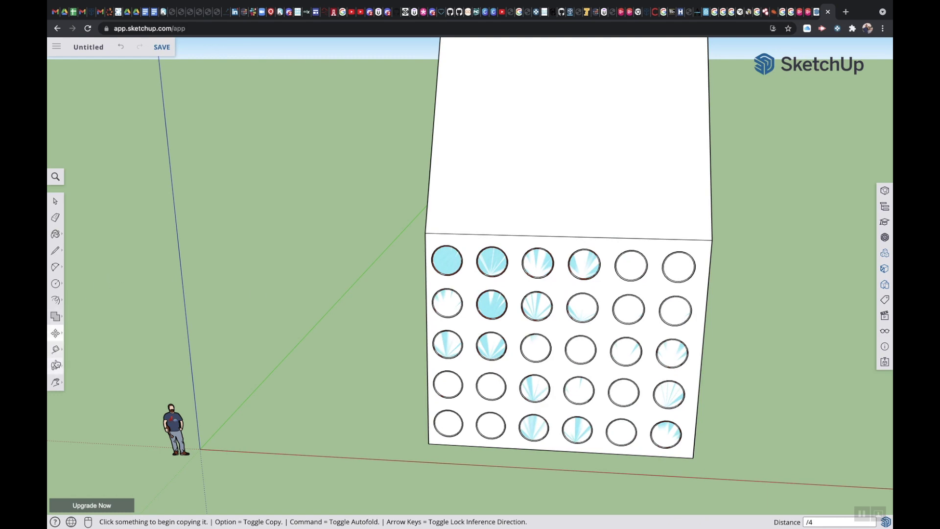
View the whole building from an angled side and show the list of components used in the model.
click(56, 382)
click(78, 344)
drag(251, 332, 509, 321)
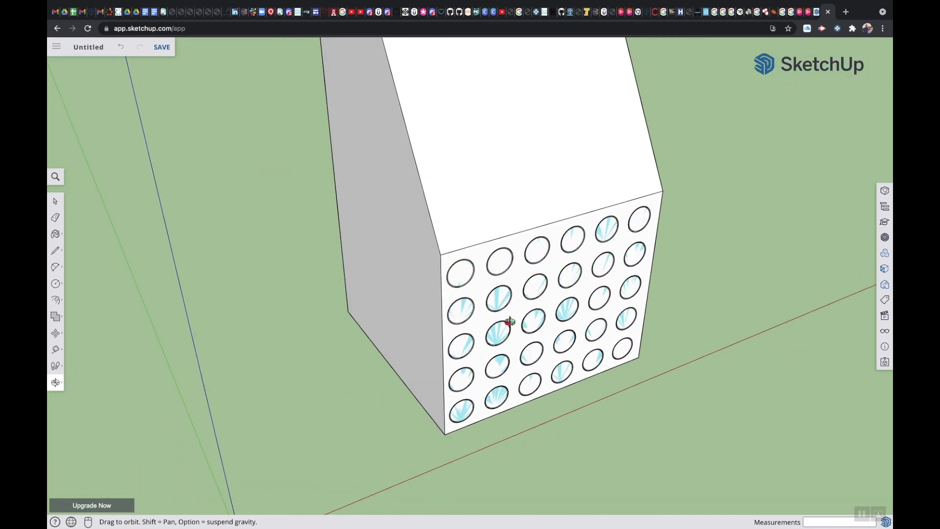
scroll(510, 321, down, 10)
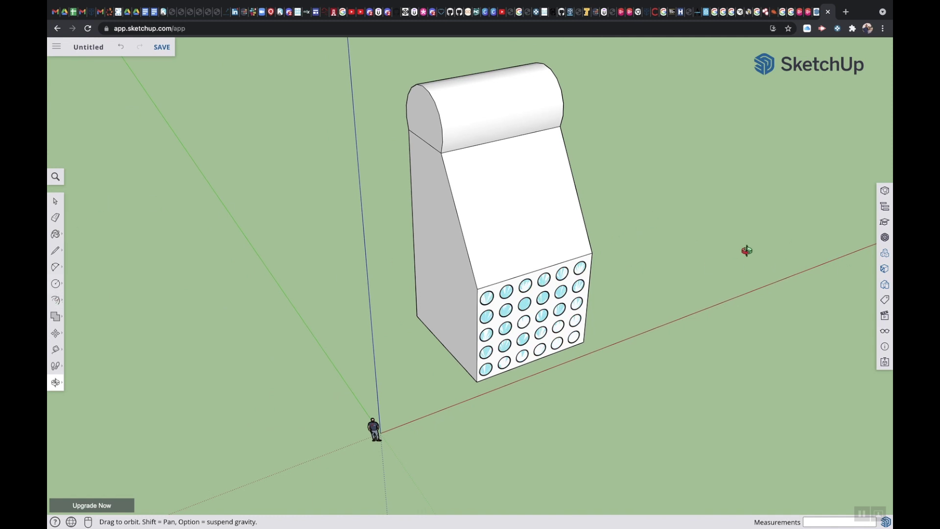
click(885, 254)
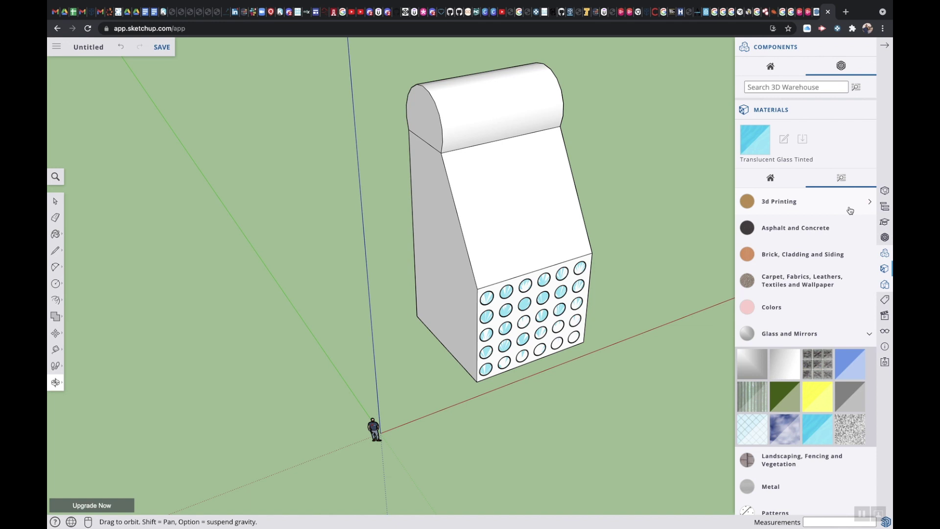
click(843, 68)
click(771, 68)
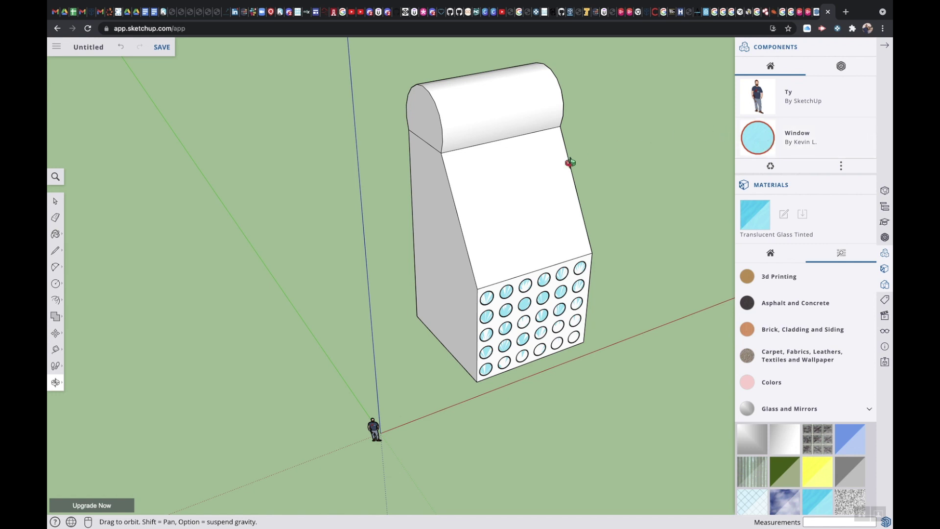
click(56, 202)
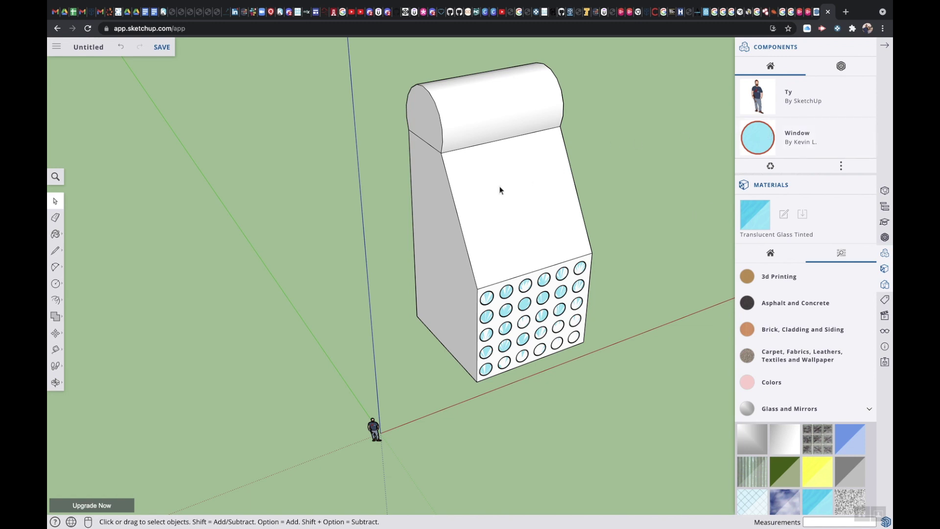
click(770, 140)
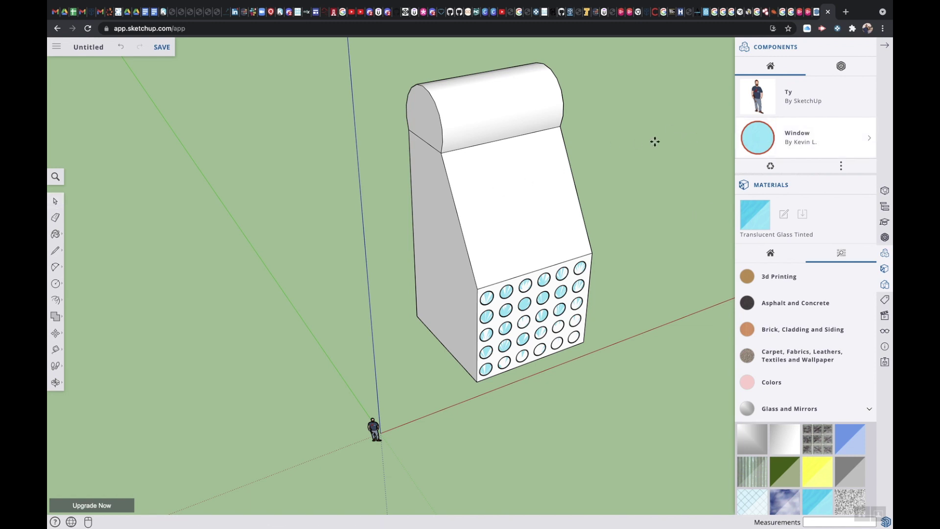
click(478, 279)
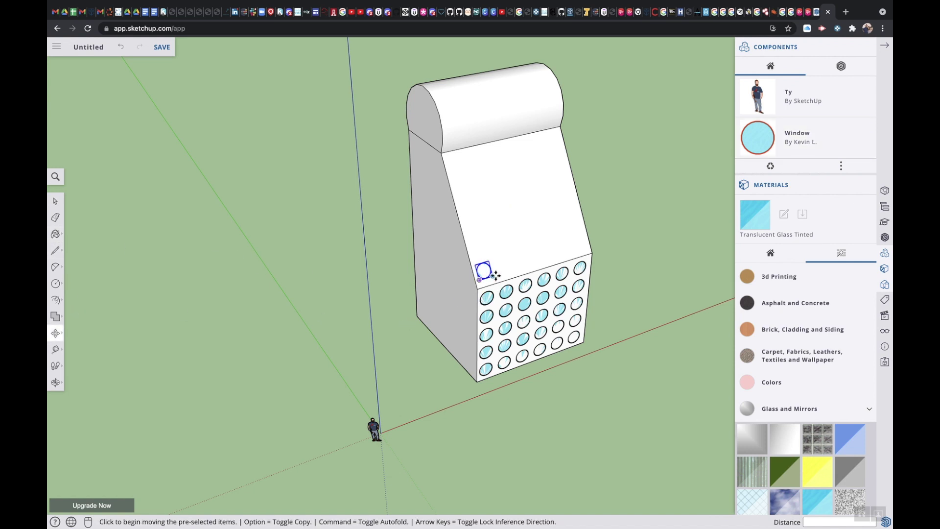
click(484, 270)
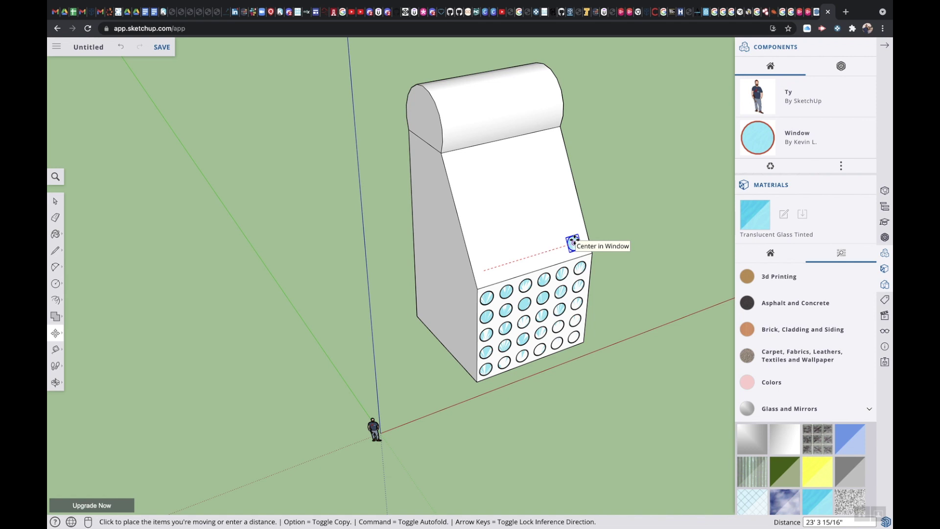
key(alt)
key(Escape)
key(Escape)
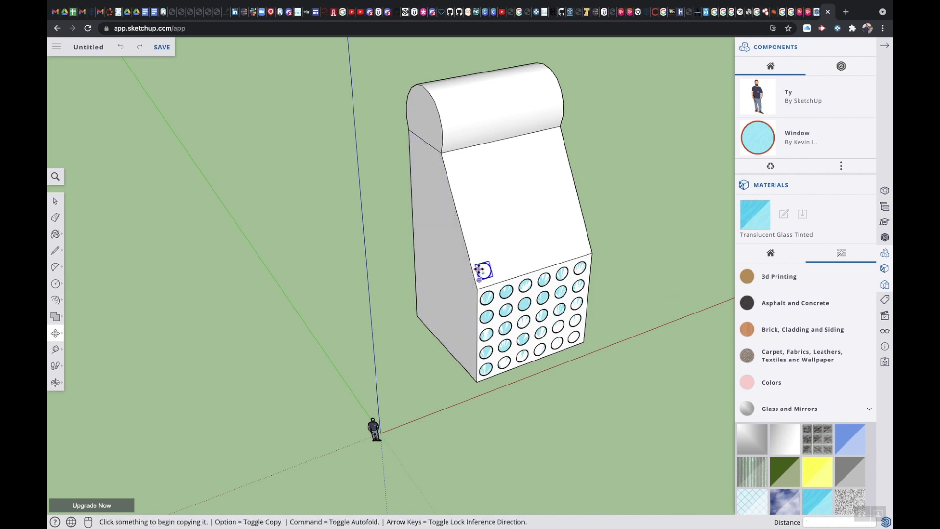
click(56, 203)
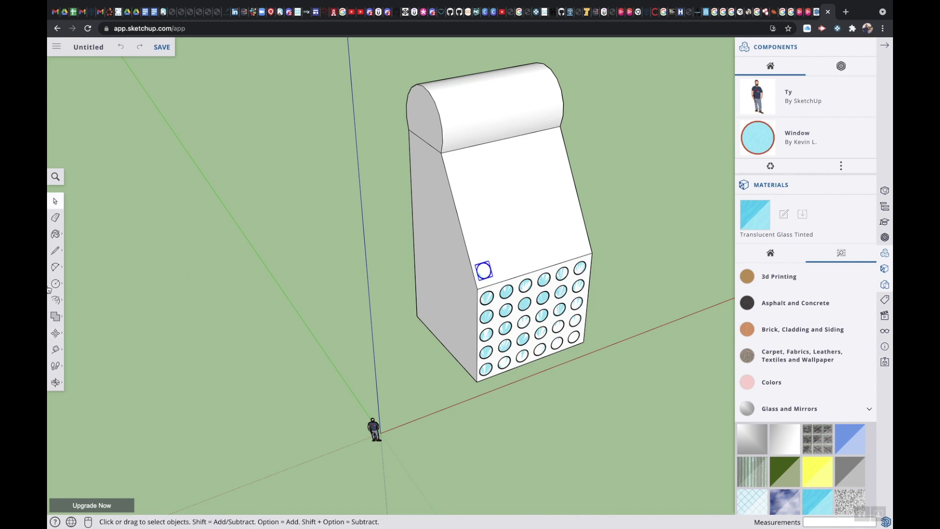
click(56, 333)
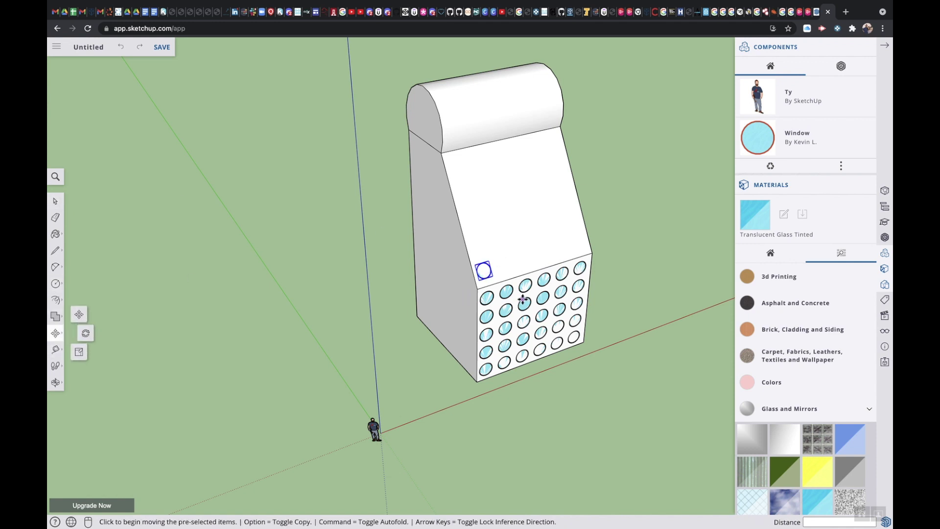
click(484, 272)
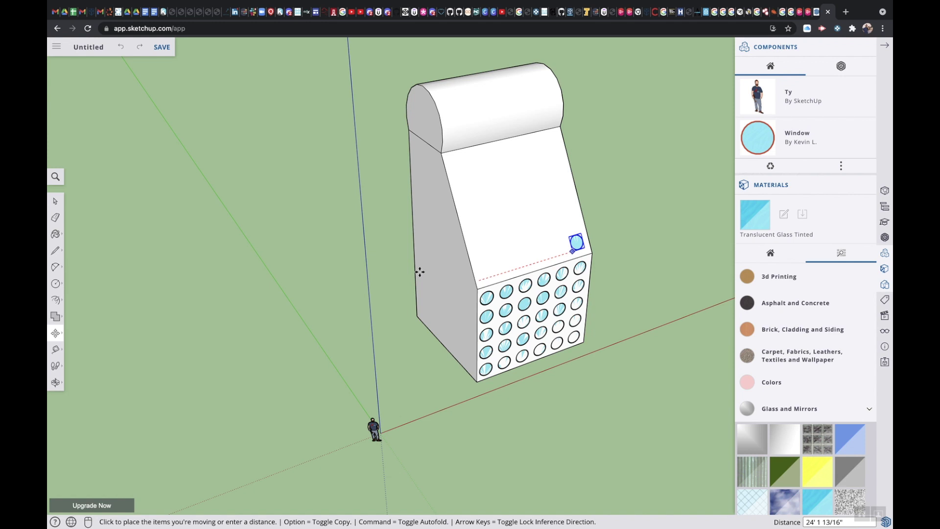
key(Escape)
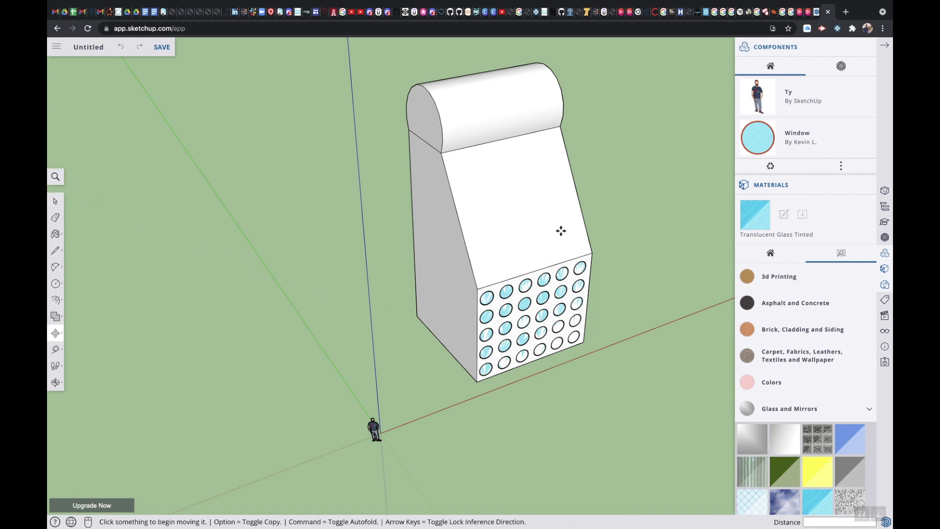
click(55, 201)
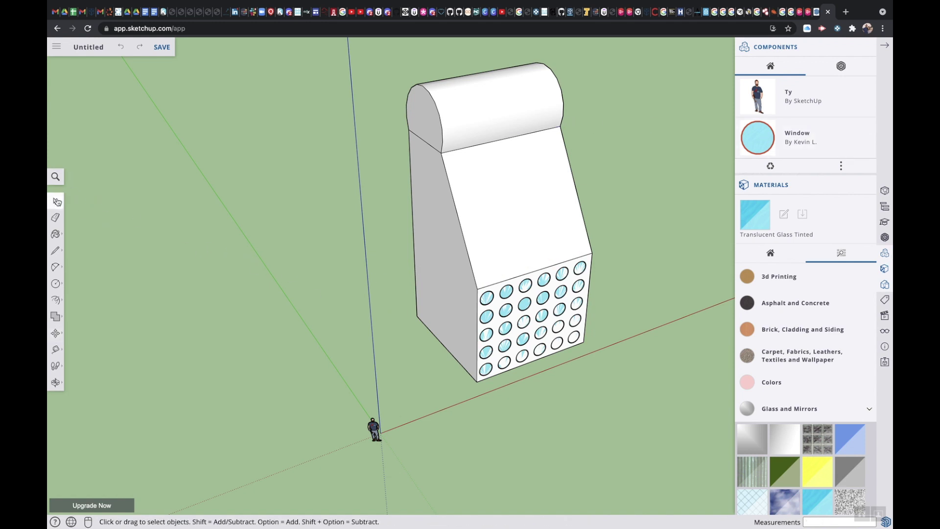
Place a Window component in the sloped face's lower-left corner and copy it about 24' 4 7/8" across, divided into 5 equal spaces.
click(766, 138)
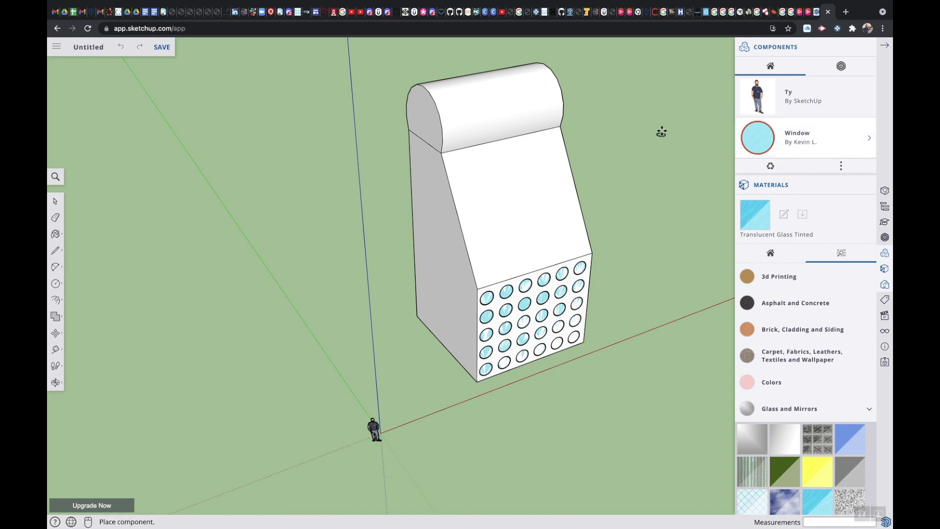
click(479, 278)
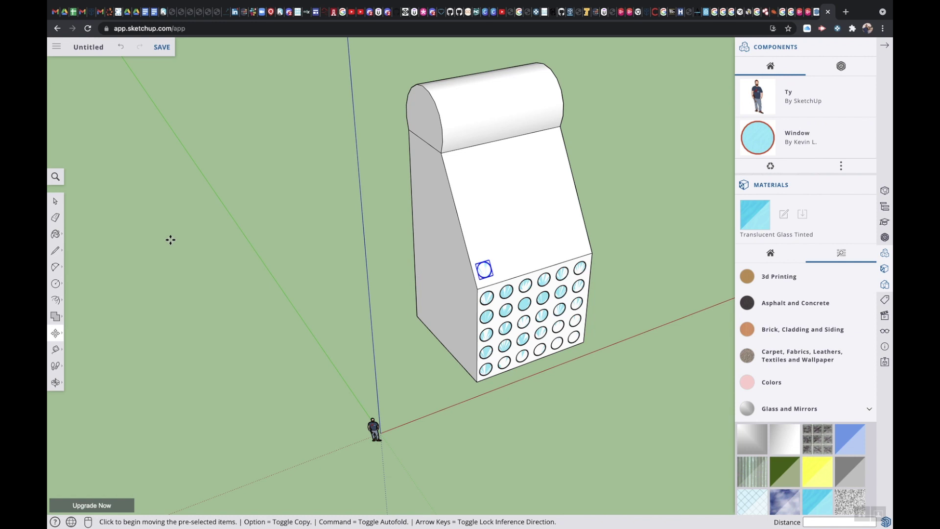
click(58, 205)
click(55, 333)
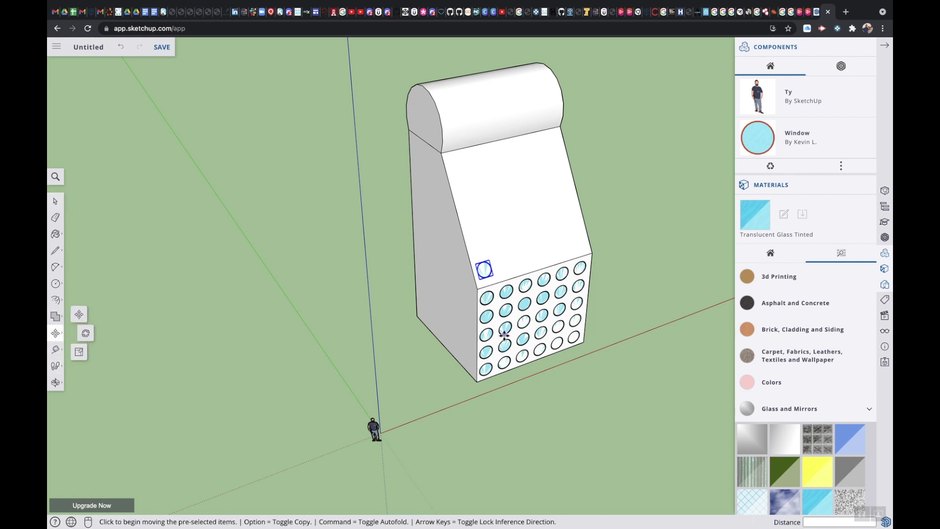
click(483, 269)
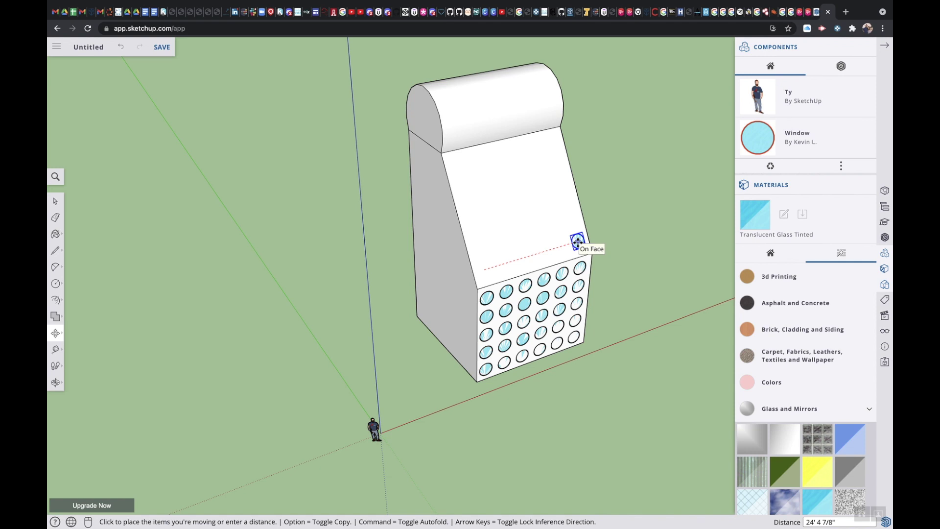
key(alt)
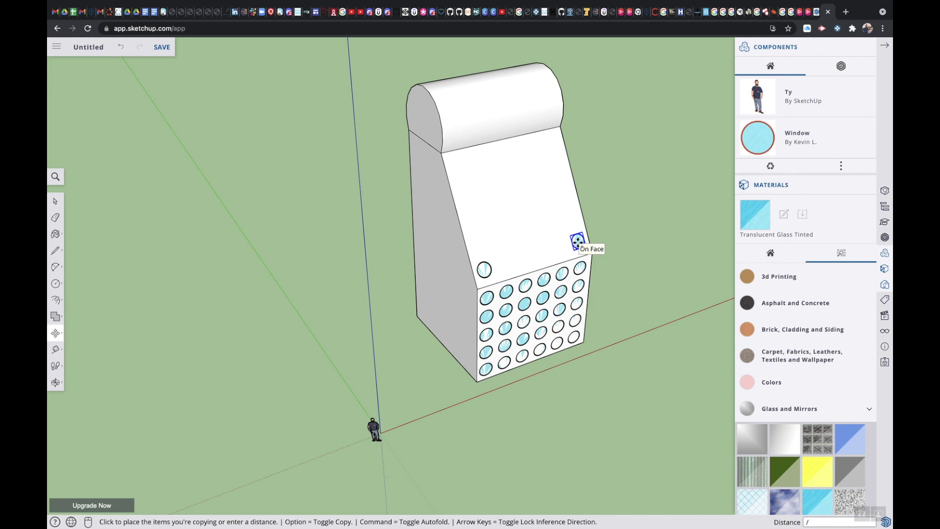
key(Return)
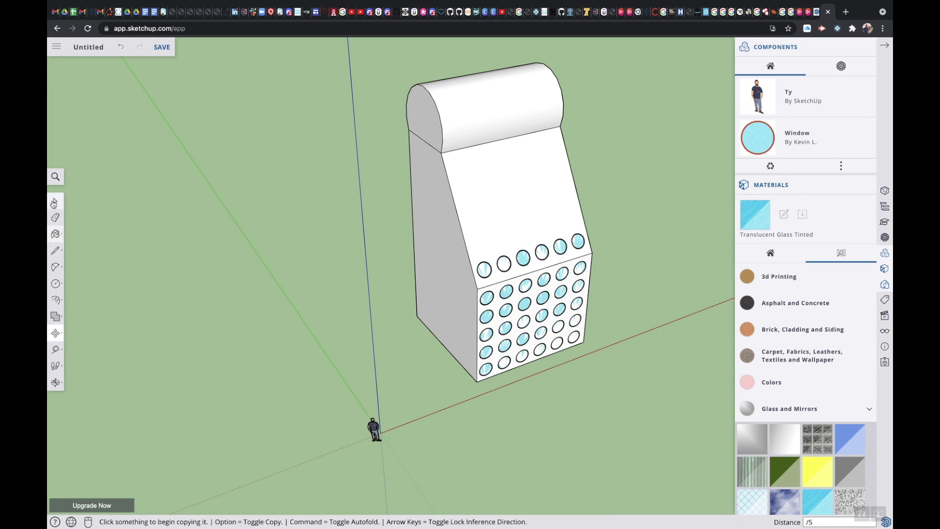
Copy the sloped face's bottom row of six windows about 22' 4 3/4" up the slope and divide the distance into 5 equal spaces.
click(57, 200)
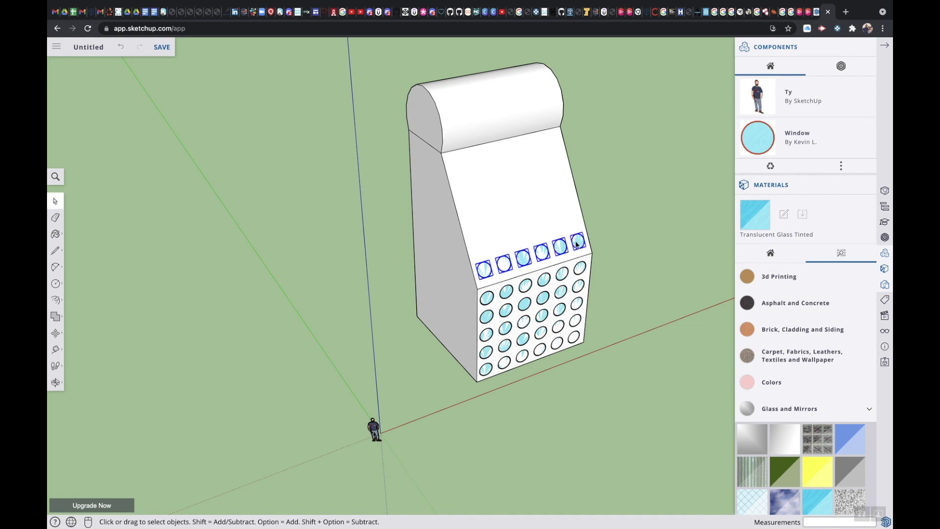
click(55, 333)
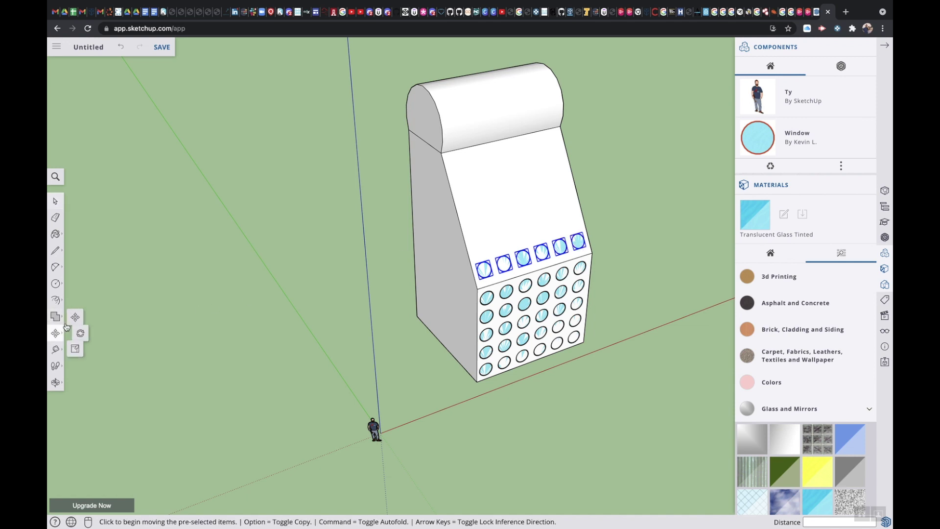
click(543, 253)
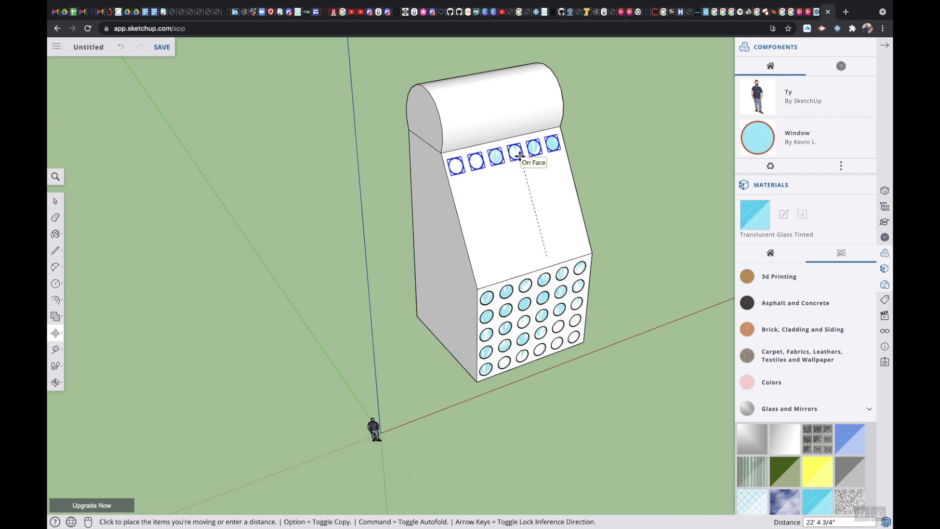
key(alt)
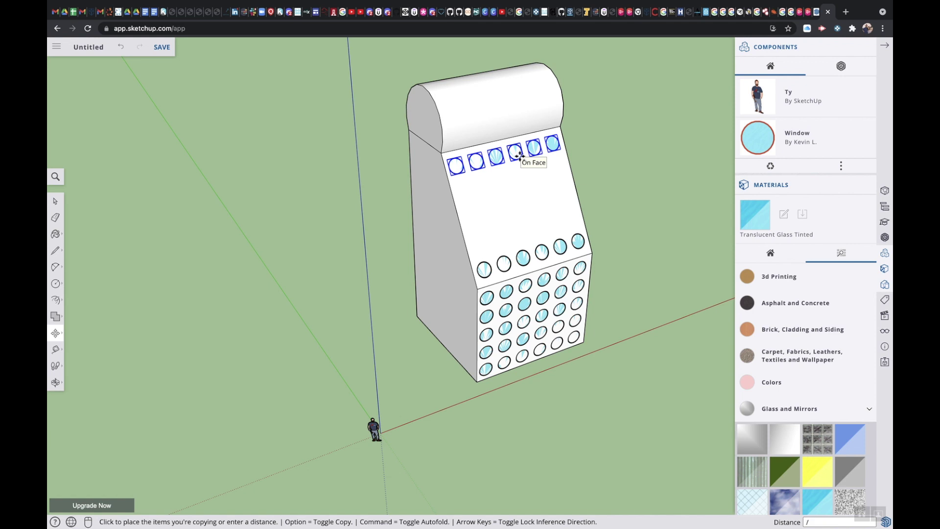
key(Return)
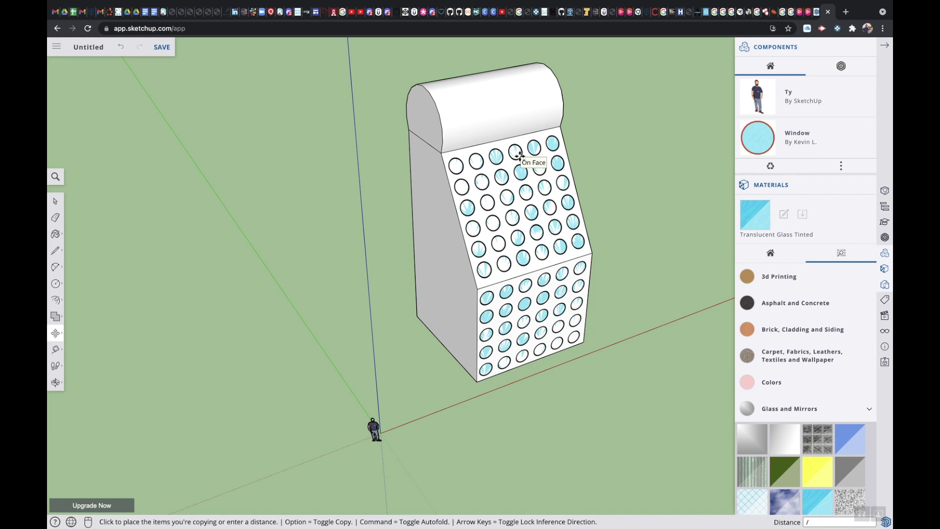
key(Return)
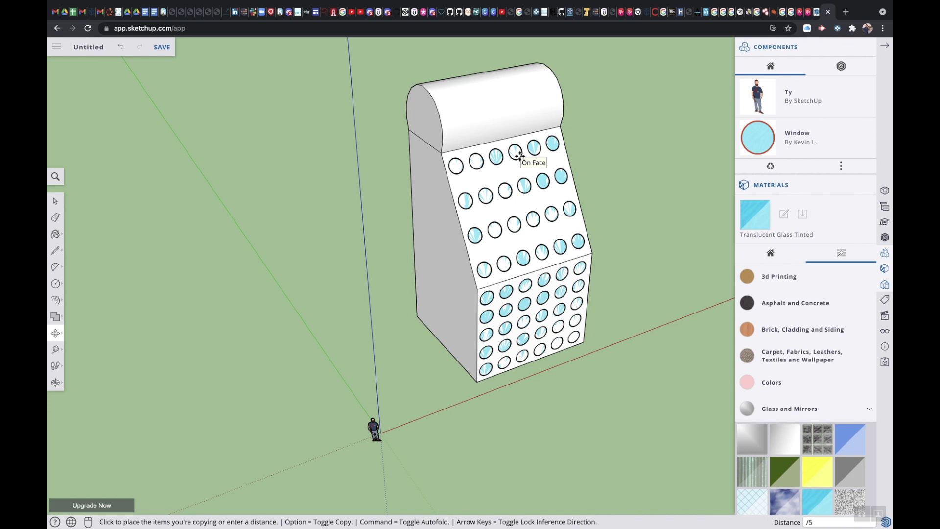
text(/5)
key(Return)
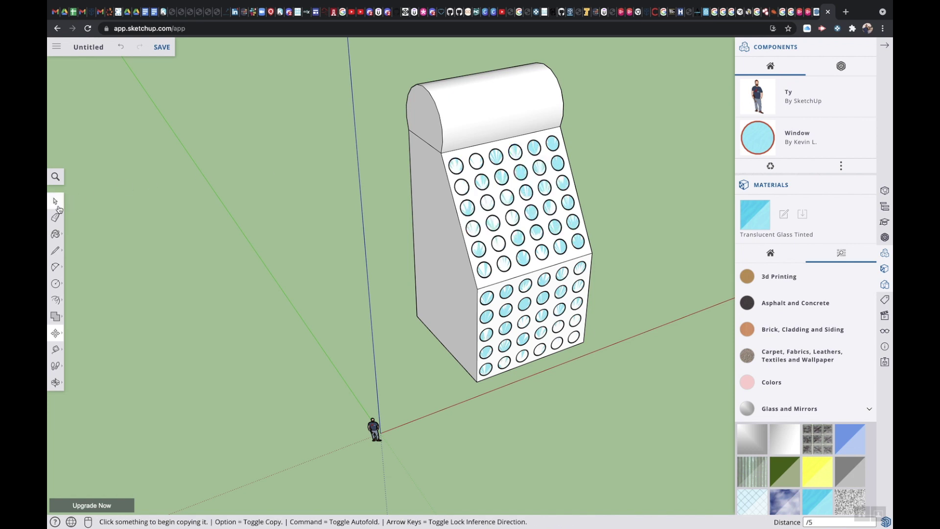
Turn the building to face the front and select every window on the sloped face.
click(57, 207)
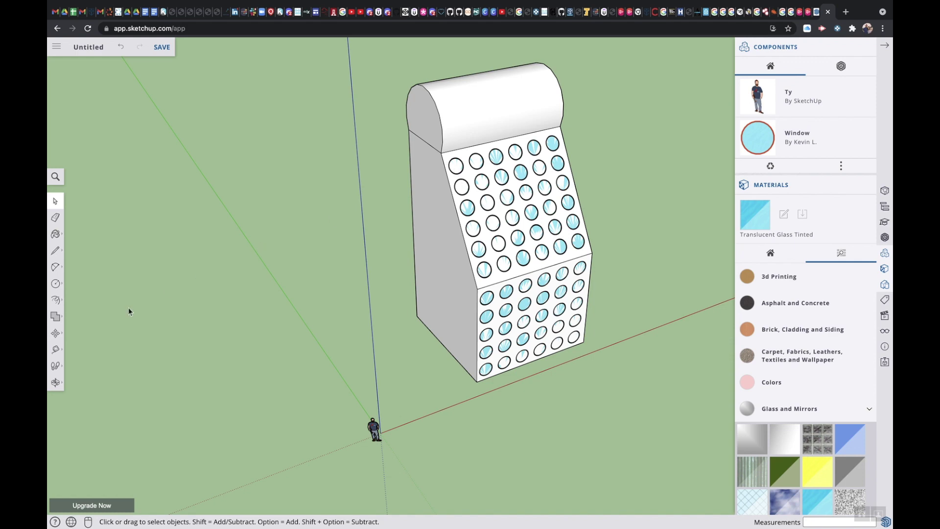
click(56, 381)
drag(478, 284, 381, 311)
click(55, 202)
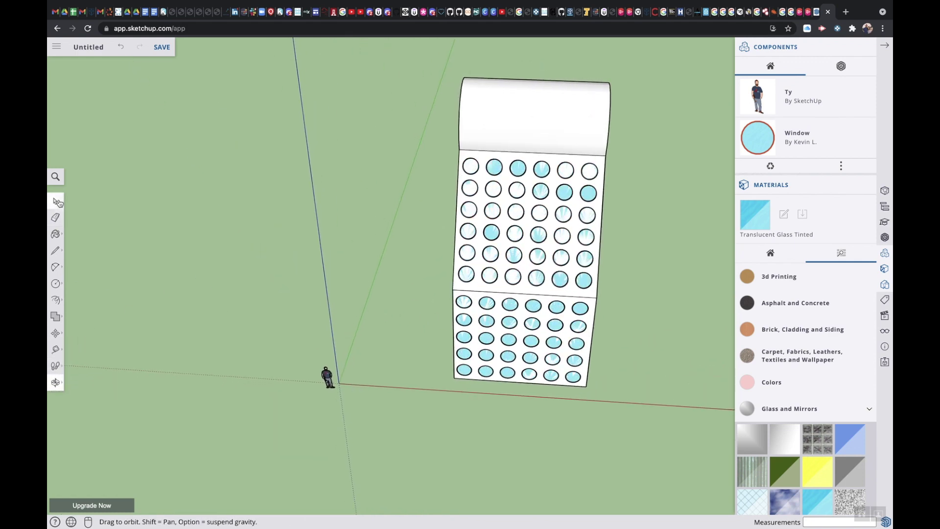
drag(462, 156, 598, 297)
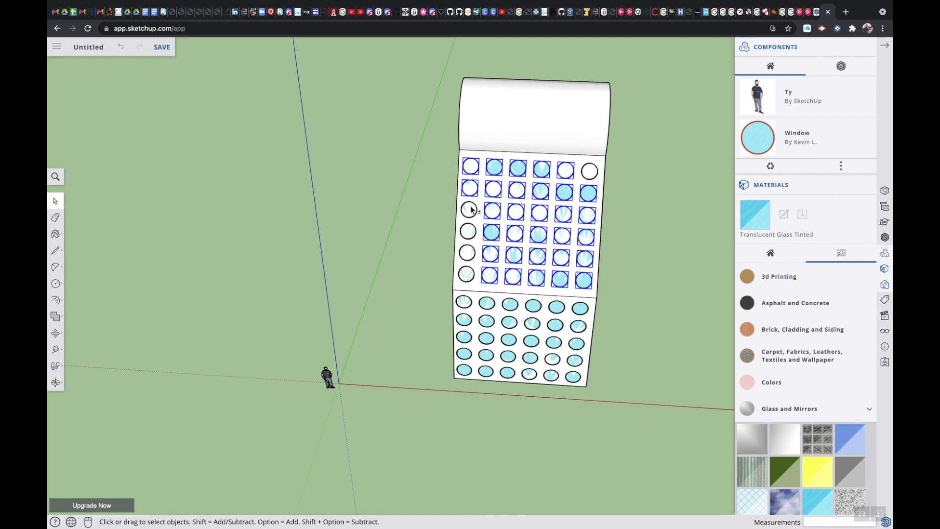
shift+click(472, 234)
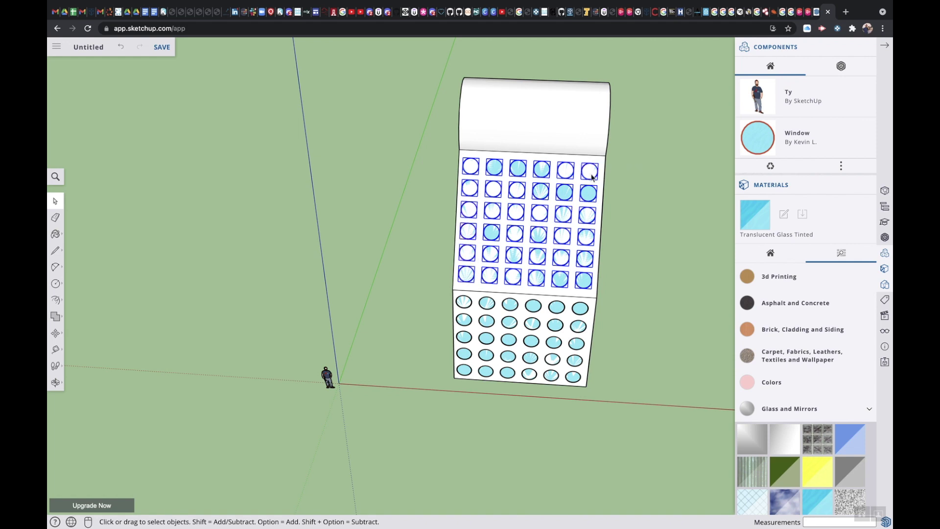
Open the Window component in the sloped face's upper-left corner for editing.
scroll(449, 190, up, 5)
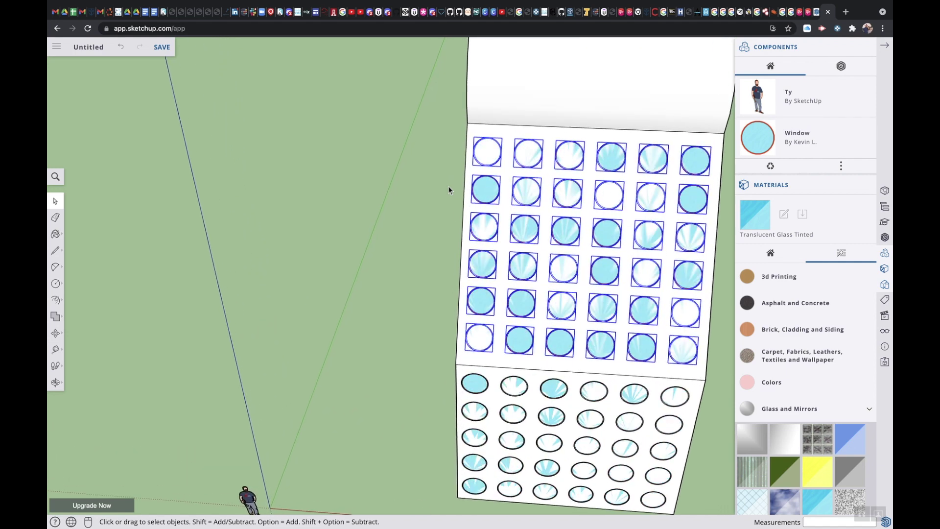
double_click(497, 150)
scroll(496, 149, up, 5)
scroll(497, 148, up, 6)
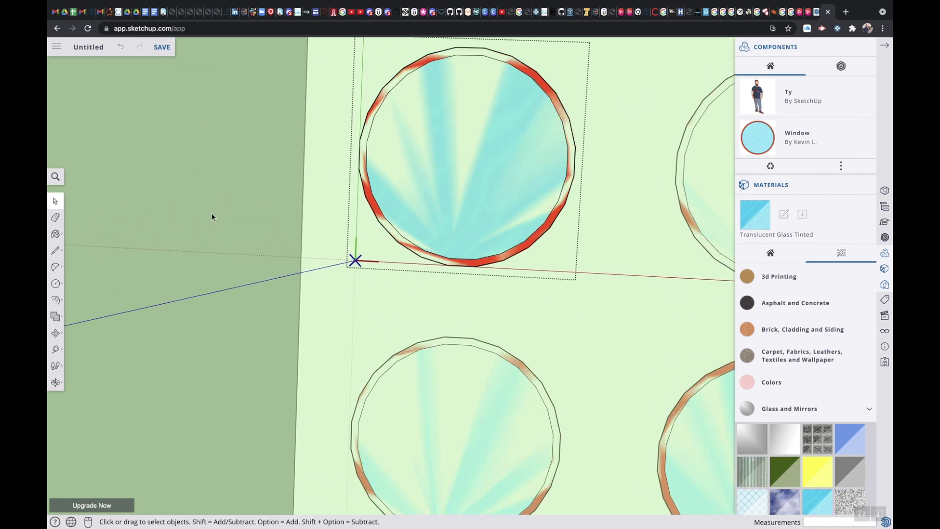
Try to split the window's frame ring on its left side with a line about 1 3/8" long between its outer and inner edges.
click(55, 250)
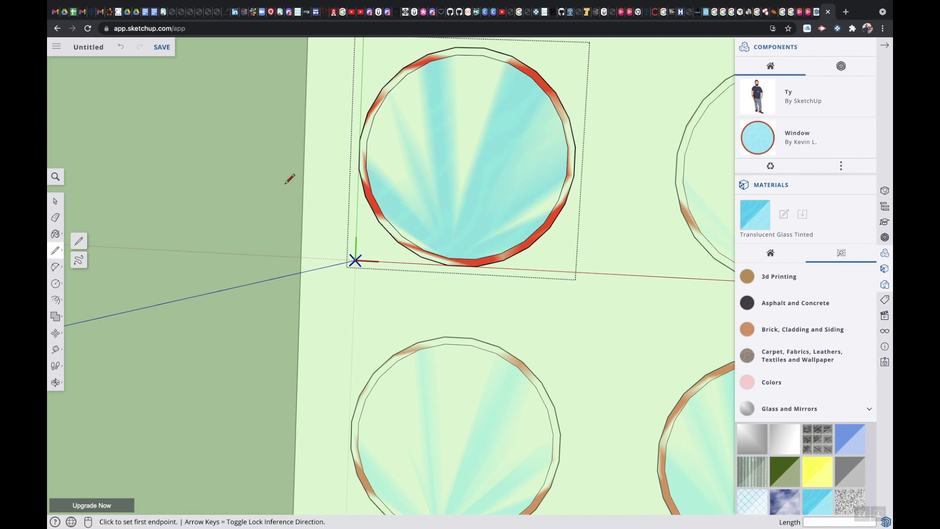
scroll(321, 174, up, 1)
scroll(321, 174, up, 2)
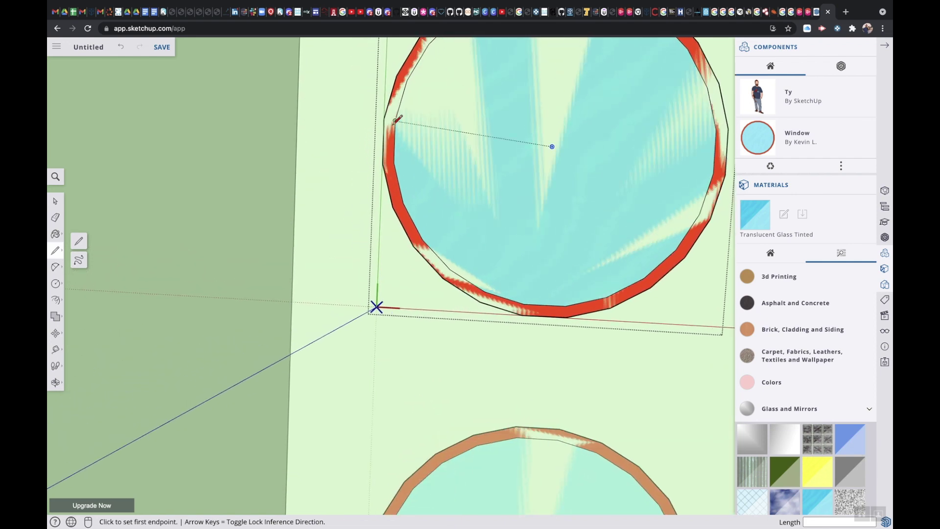
scroll(397, 120, up, 2)
scroll(394, 120, up, 1)
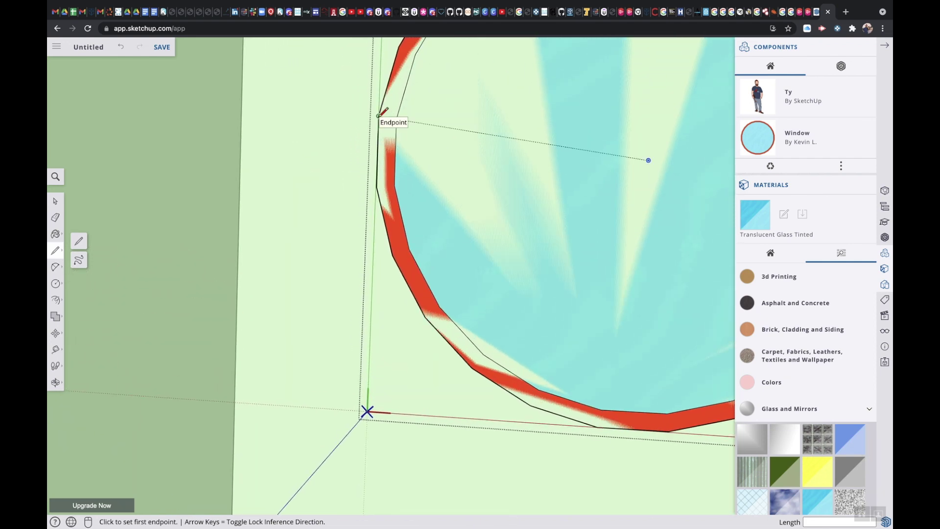
click(379, 115)
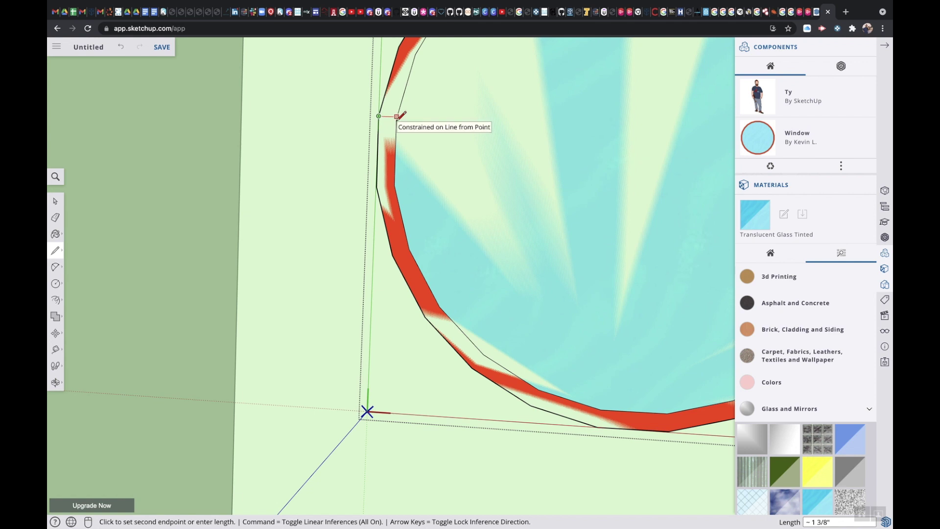
scroll(397, 116, up, 1)
scroll(396, 116, up, 2)
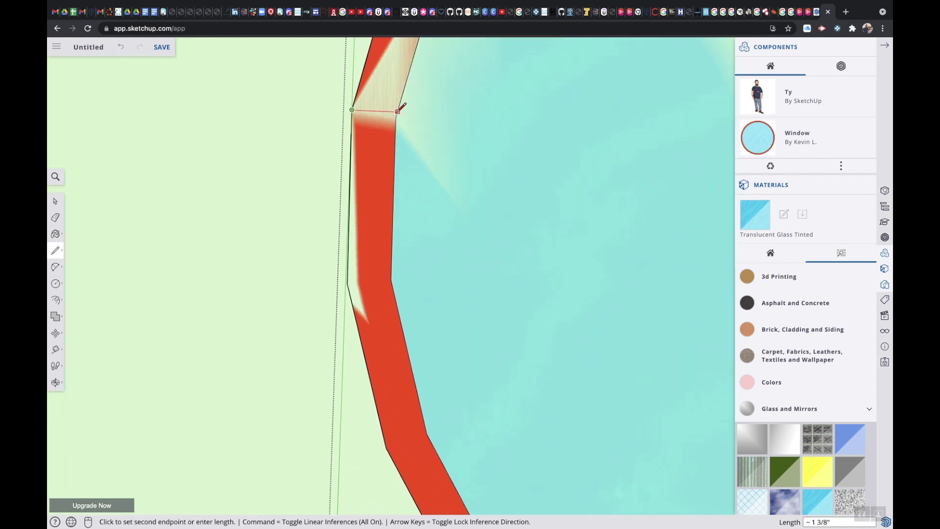
click(396, 118)
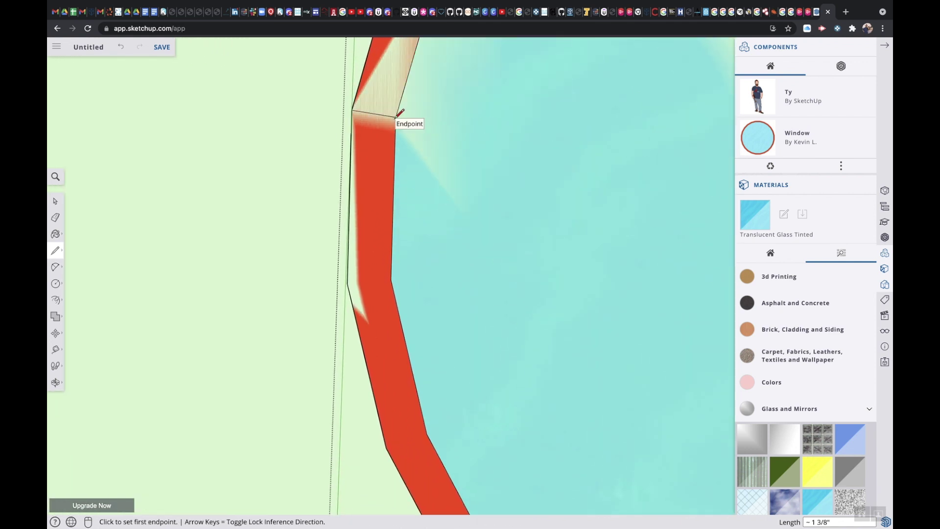
Try to split the frame ring on the window's right side with a line about 1 3/8" long from its inner to outer edge.
scroll(396, 117, down, 4)
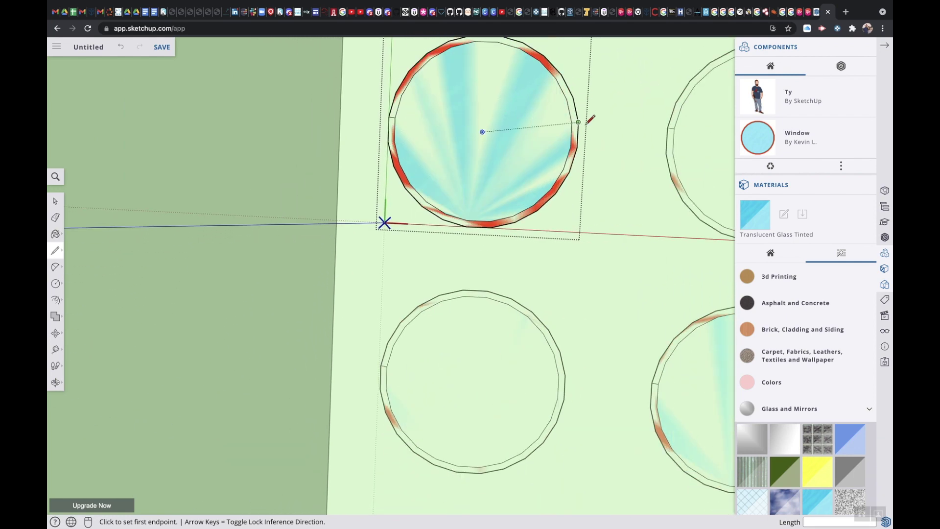
scroll(571, 126, up, 5)
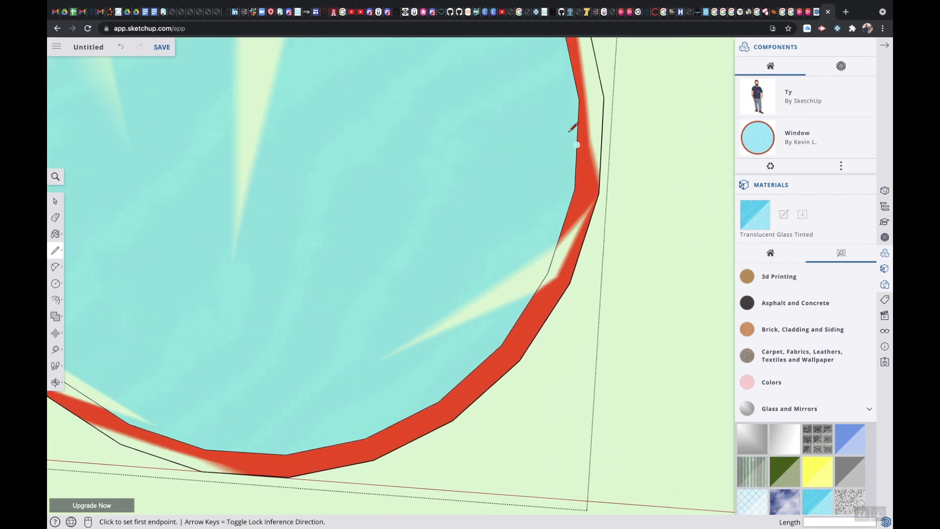
scroll(571, 126, up, 1)
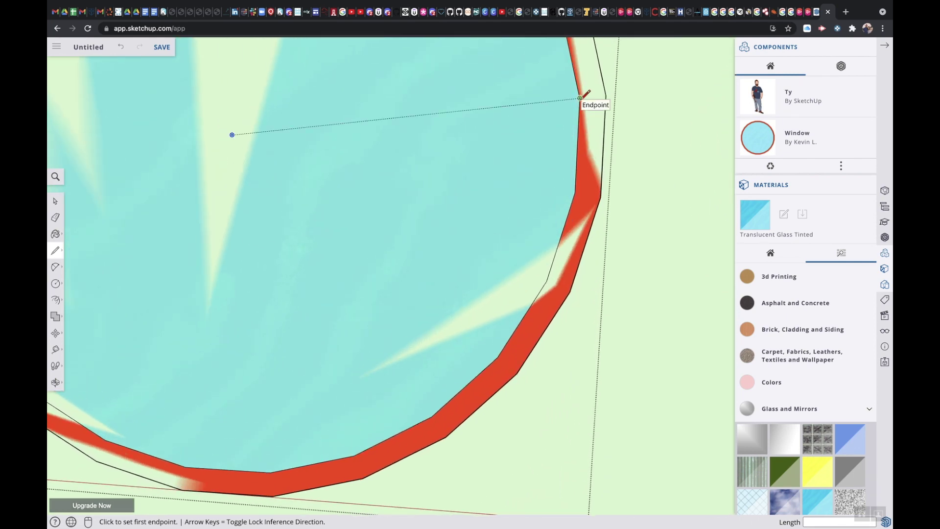
click(580, 98)
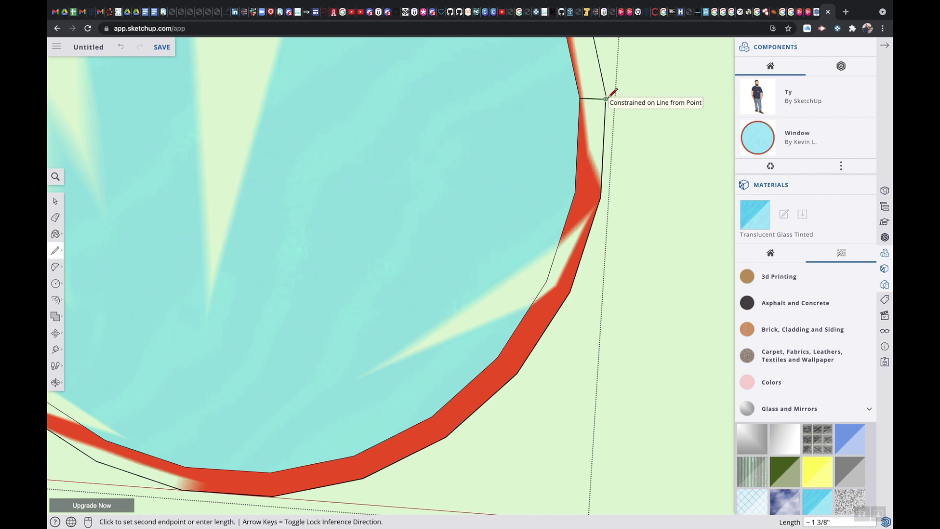
scroll(610, 95, down, 8)
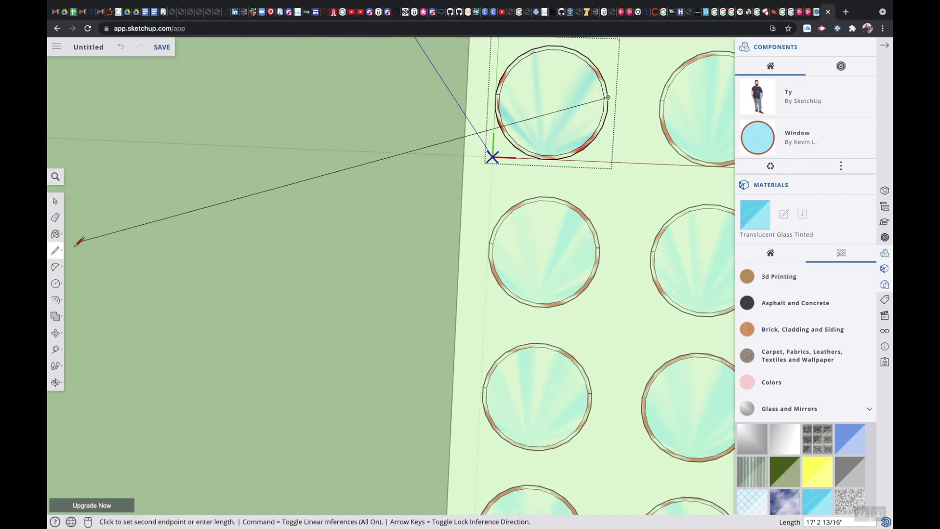
key(Escape)
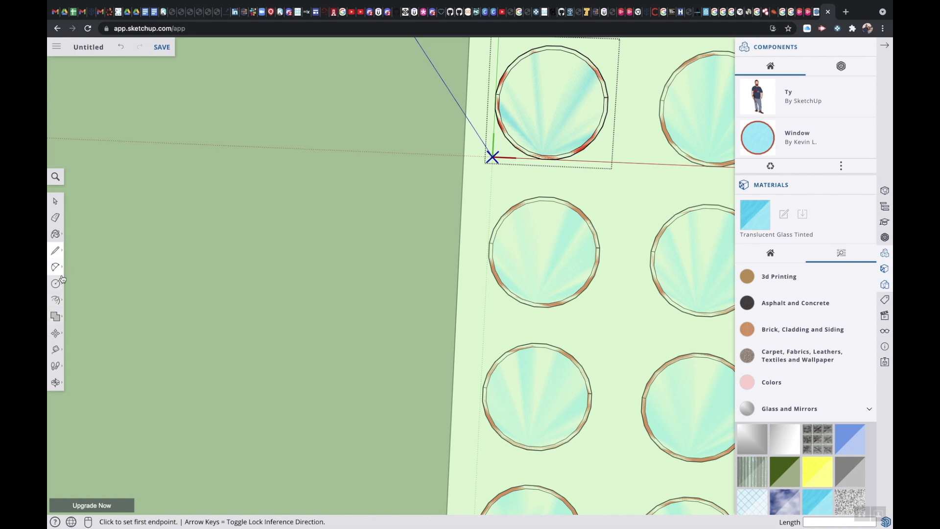
click(55, 299)
click(78, 281)
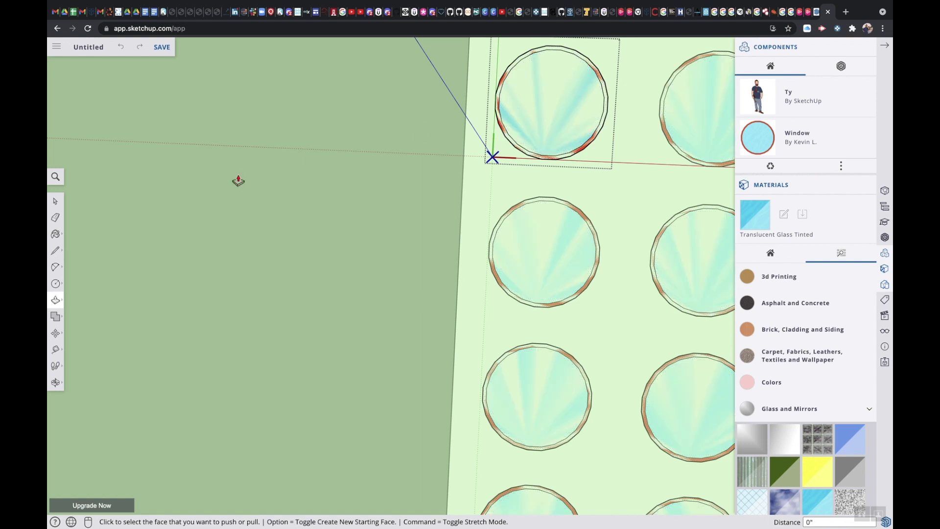
Draw a line about 1 3/8" long across the frame ring's left side, one vertex below the first attempt.
click(56, 250)
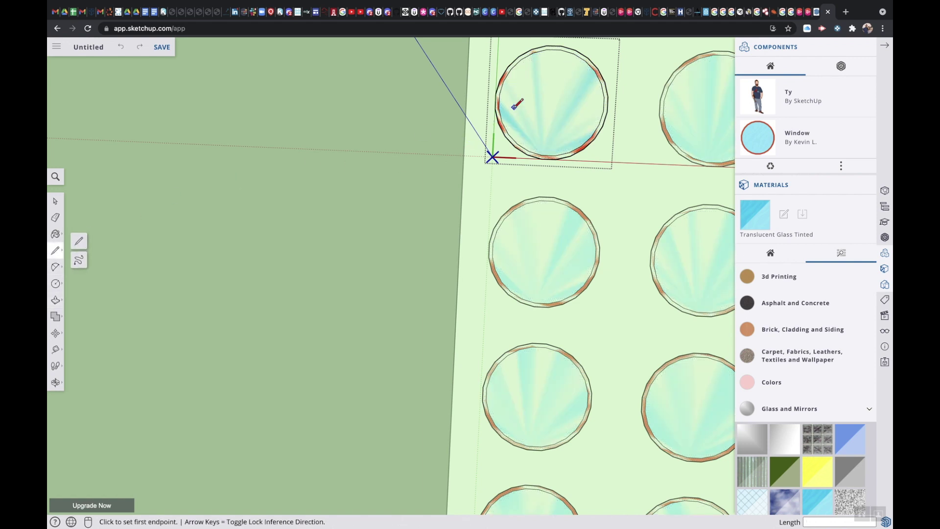
scroll(513, 107, up, 6)
scroll(514, 105, up, 5)
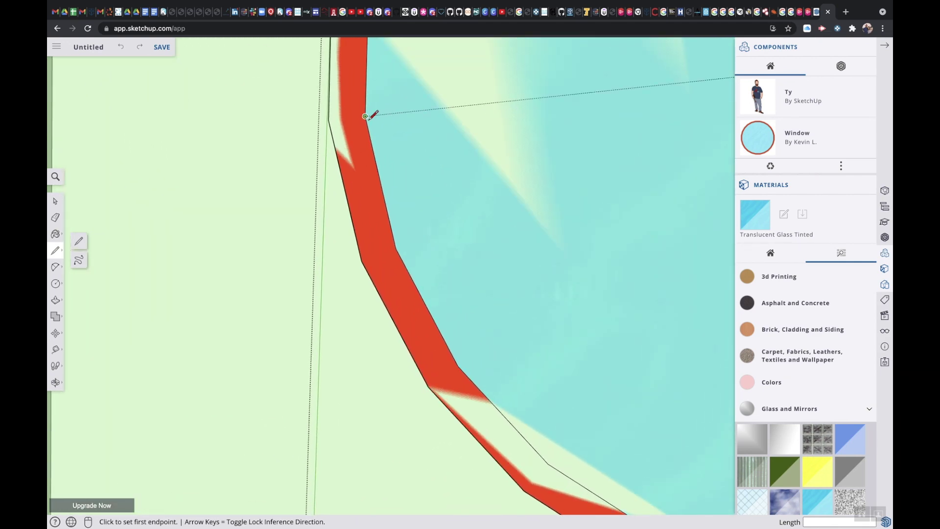
click(364, 116)
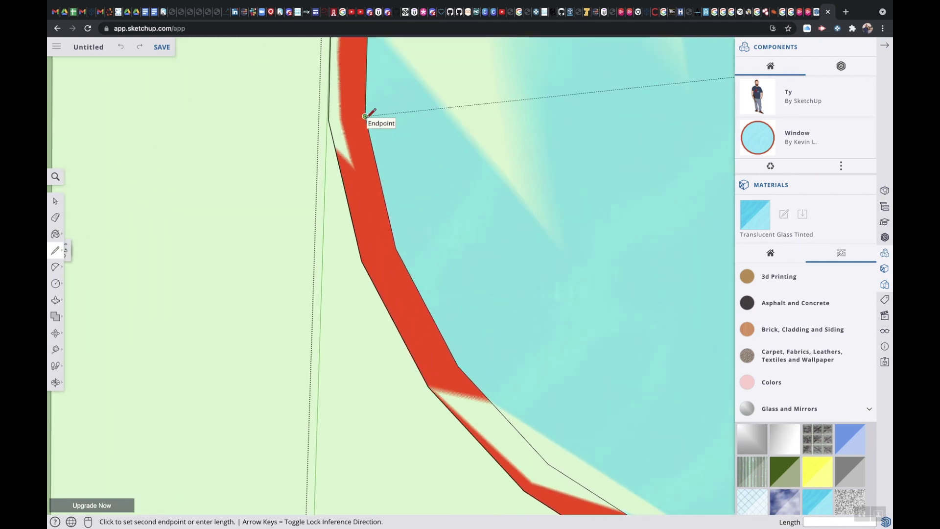
click(329, 120)
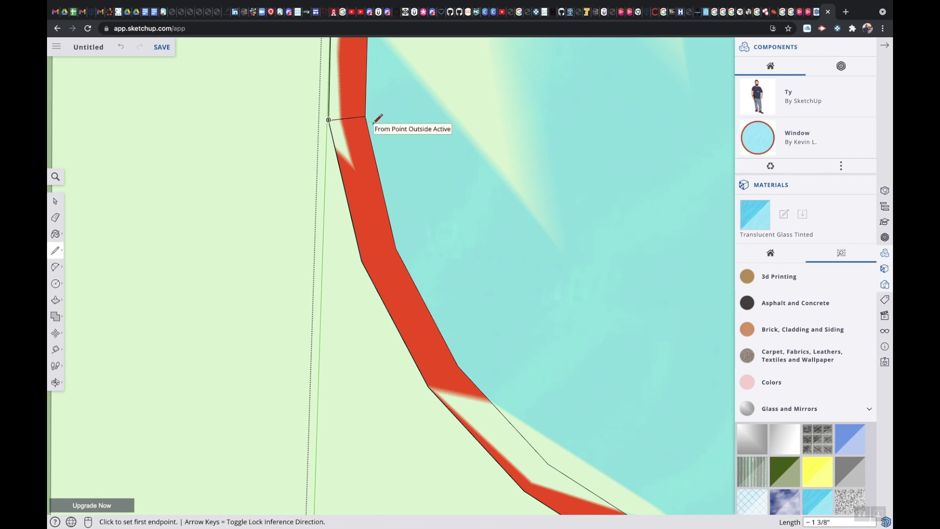
Draw a matching line about 1 3/8" long across the right side of the frame ring, from its inner vertex to the outer one.
scroll(378, 119, down, 3)
scroll(378, 120, down, 4)
scroll(478, 101, up, 3)
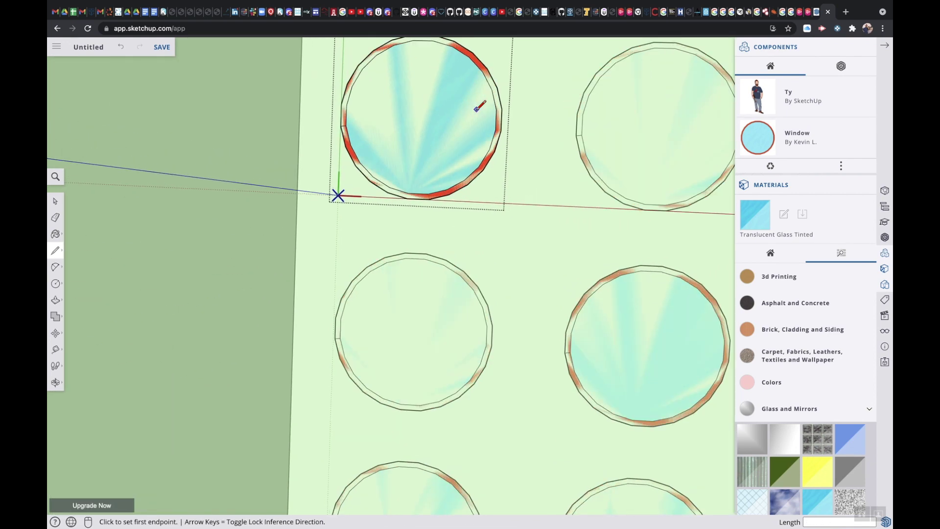
scroll(478, 105, up, 4)
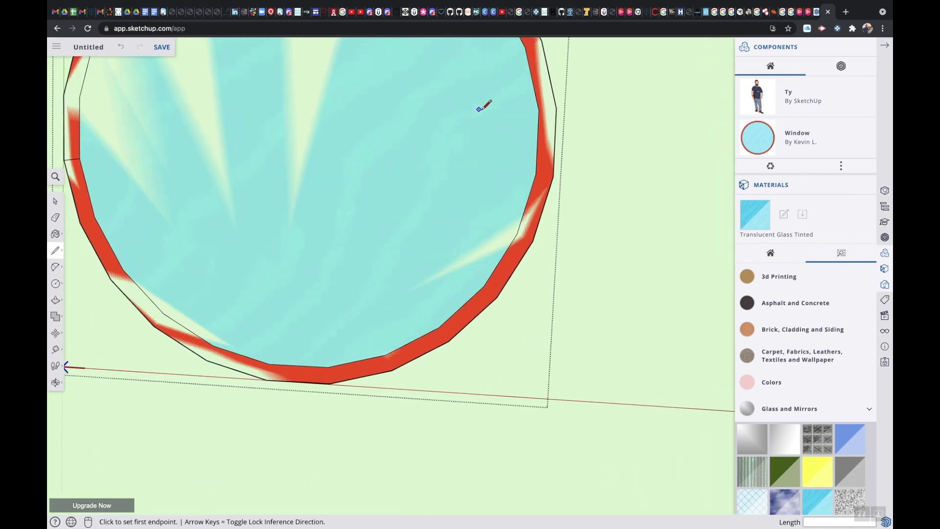
scroll(539, 110, up, 5)
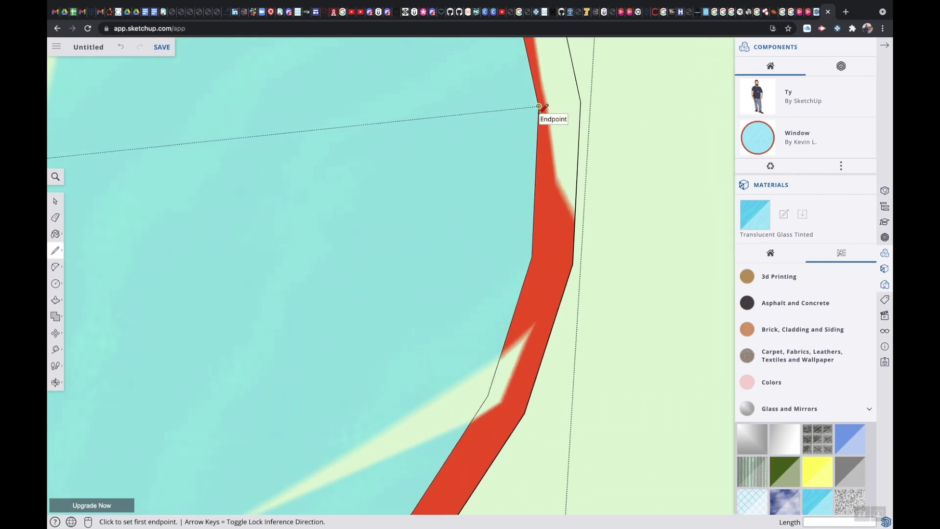
scroll(539, 103, up, 2)
click(538, 97)
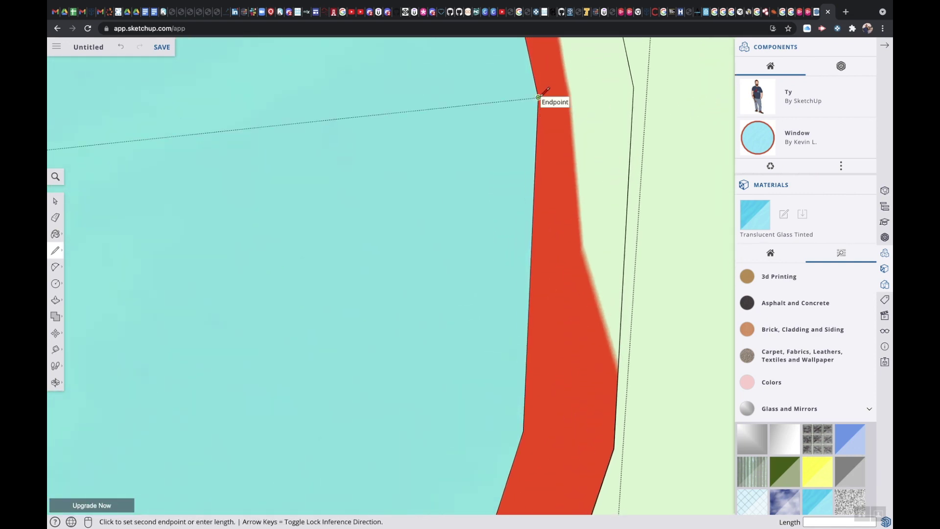
click(633, 89)
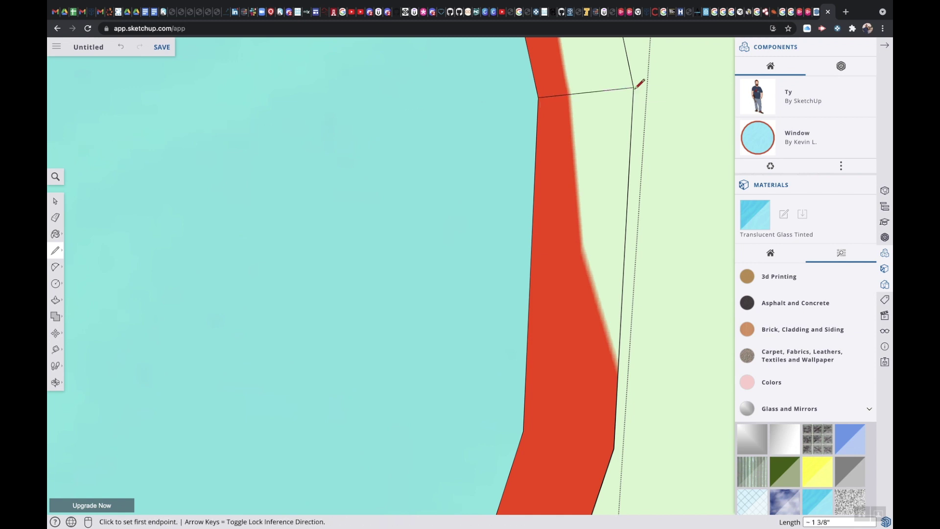
Push/Pull the upper half of the window's frame ring outward by 7 3/8".
scroll(636, 86, down, 6)
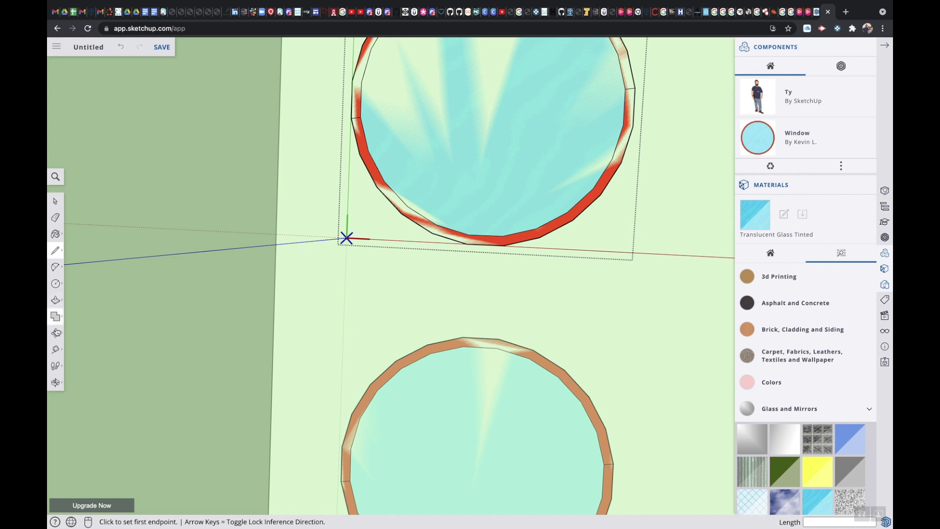
click(57, 300)
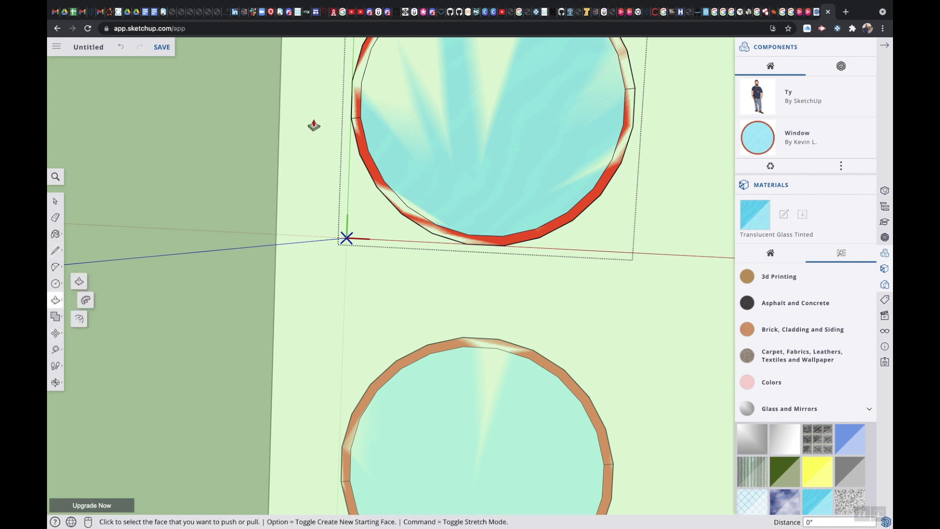
click(354, 111)
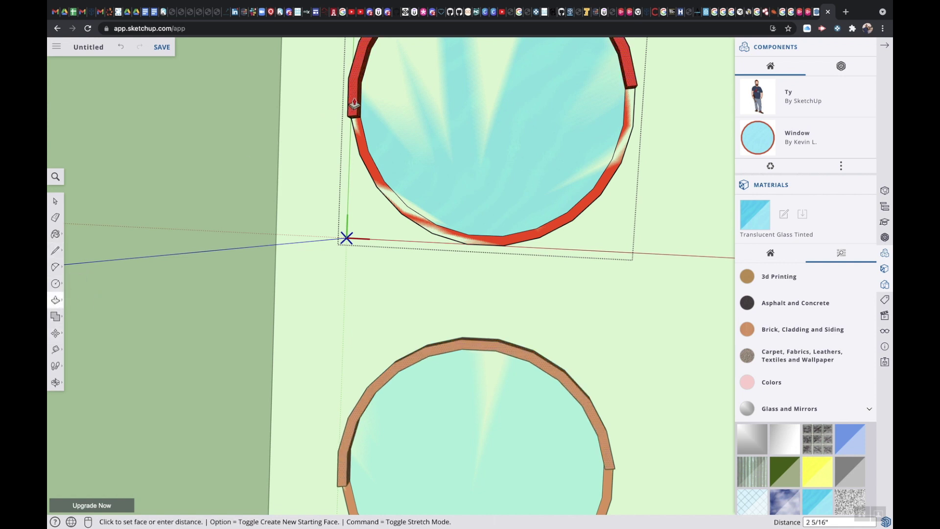
click(349, 96)
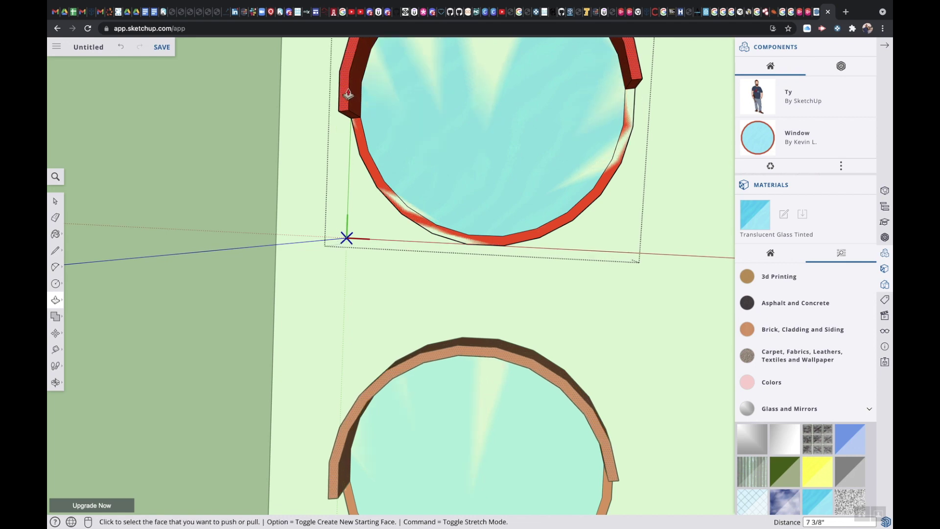
Paint the outer rim surface of the extruded half frame with the blue Color I05.
scroll(353, 138, down, 5)
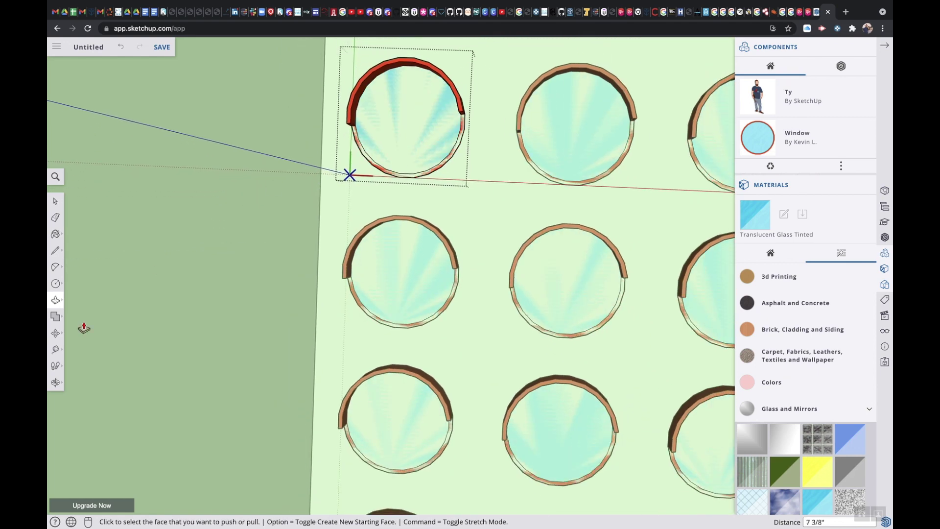
click(55, 384)
drag(208, 332, 433, 235)
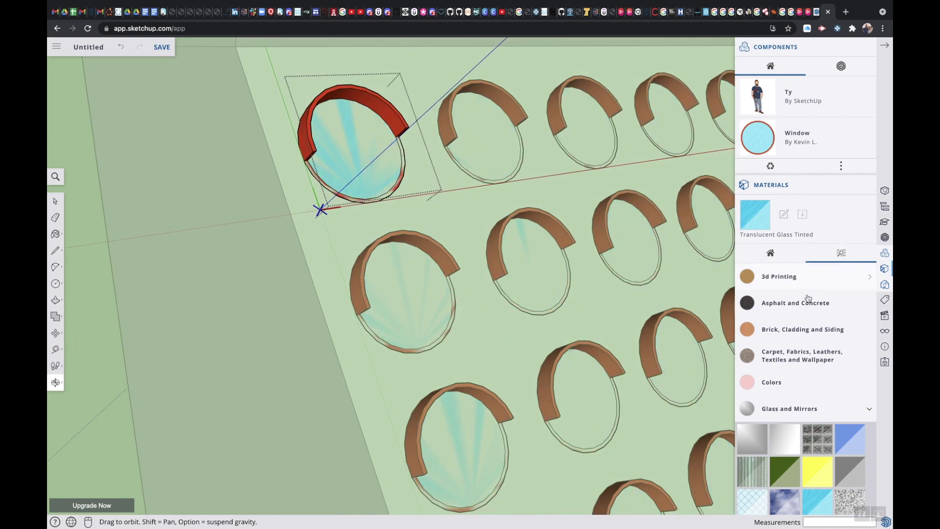
click(794, 382)
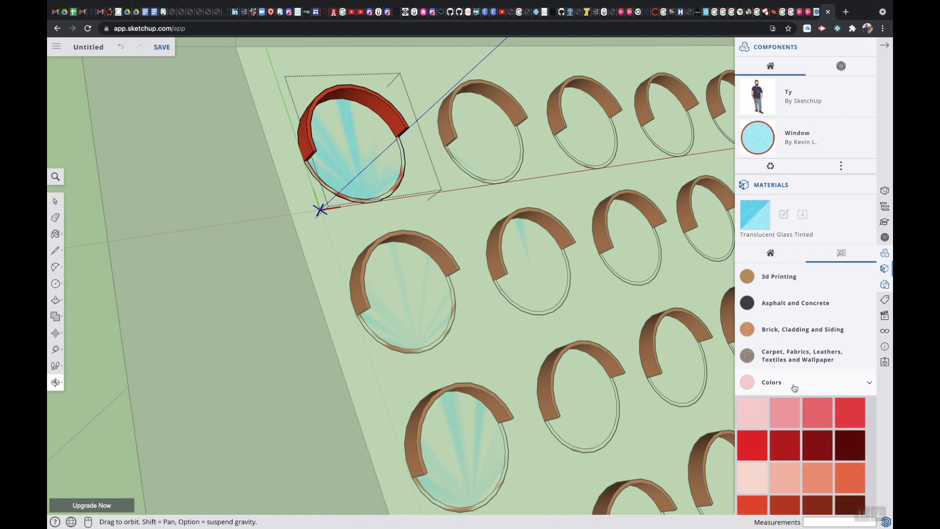
click(752, 445)
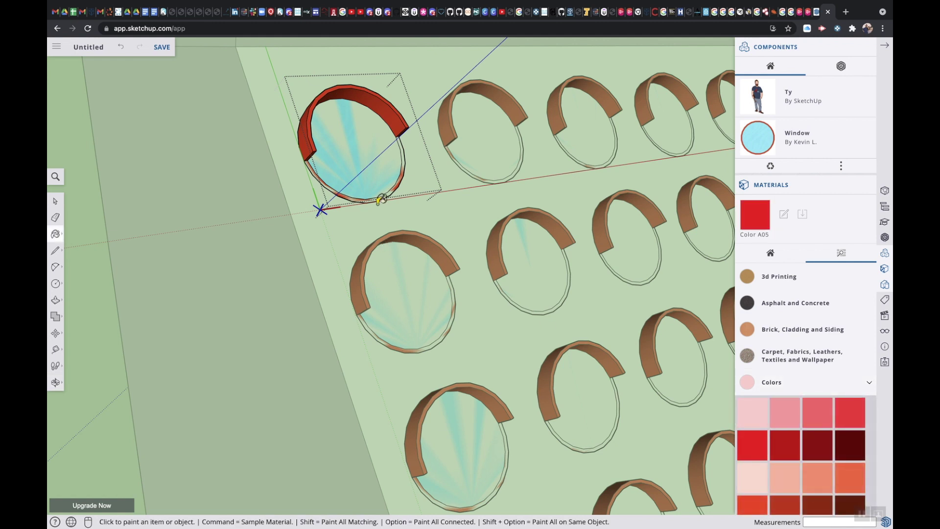
scroll(786, 443, down, 5)
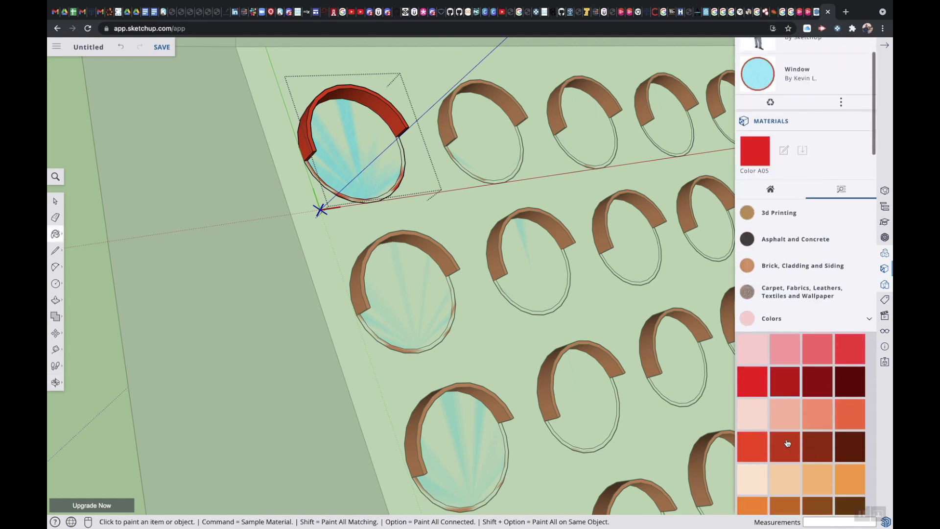
scroll(787, 443, down, 6)
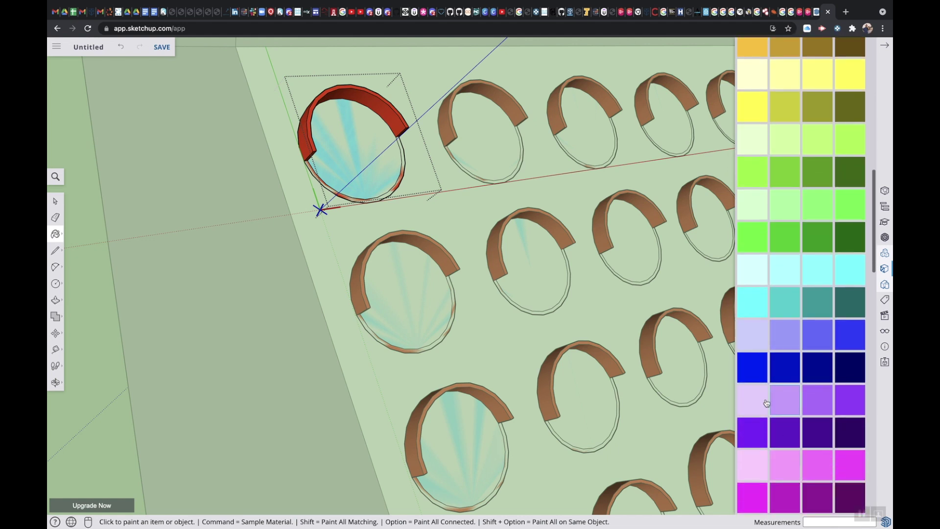
click(752, 367)
click(313, 131)
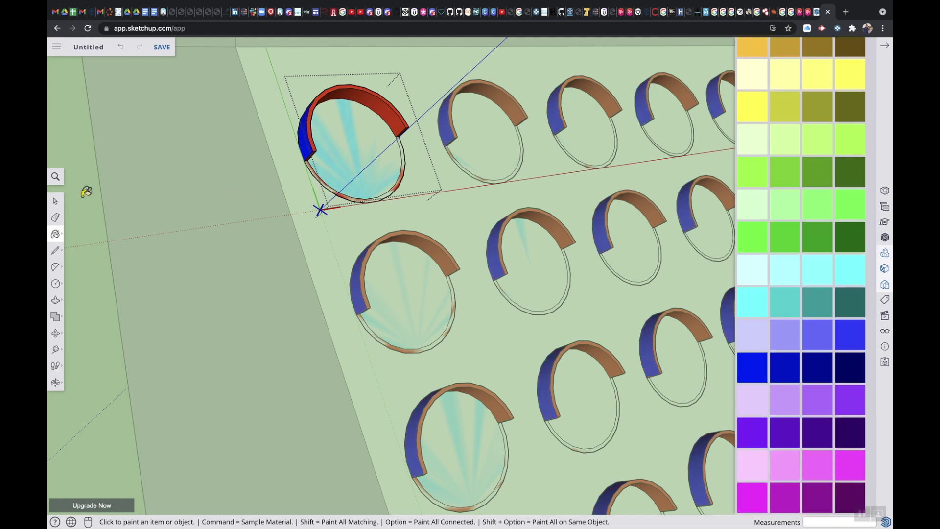
Finish editing the Window component and select the block's plain side face beside the sloped front.
click(55, 202)
click(106, 225)
click(184, 286)
Paint the block's sloped front, lower front and selected side face with the red Color A05.
scroll(184, 286, down, 3)
scroll(184, 286, down, 5)
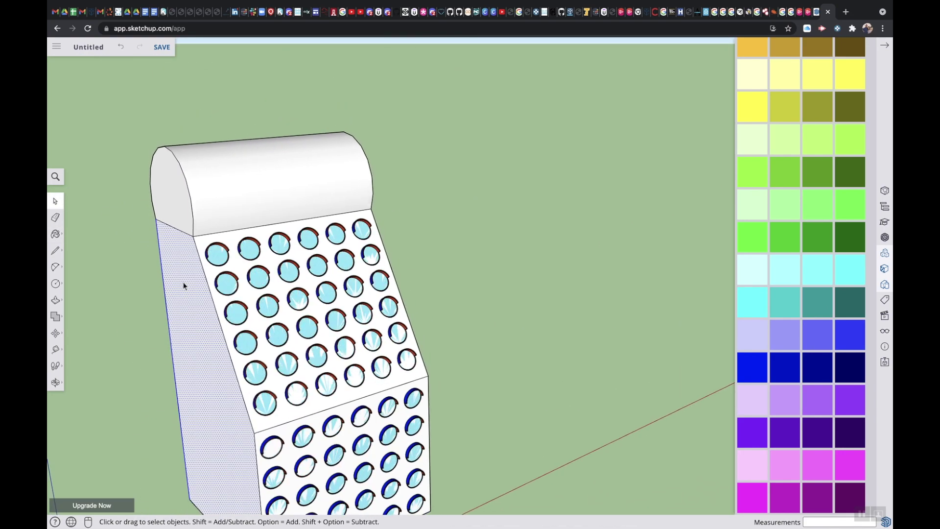
click(55, 383)
drag(100, 380, 219, 346)
scroll(202, 304, down, 5)
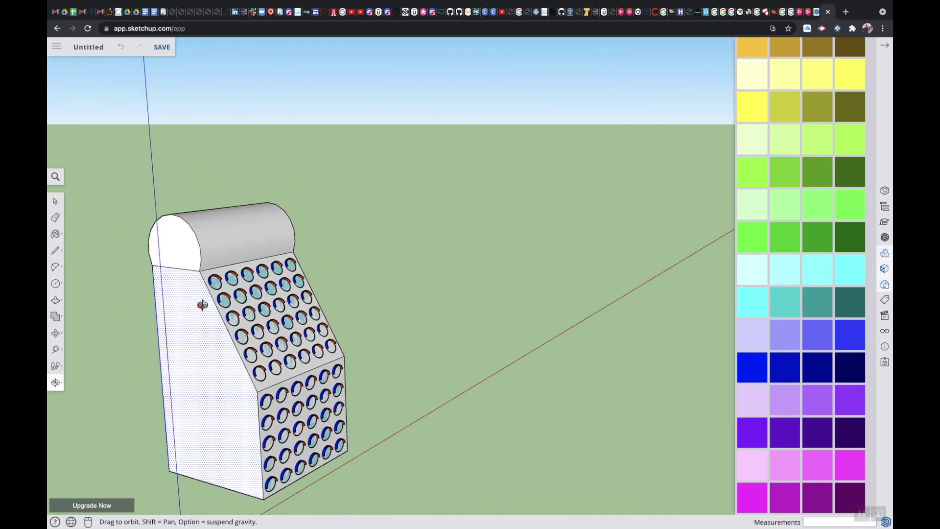
click(55, 234)
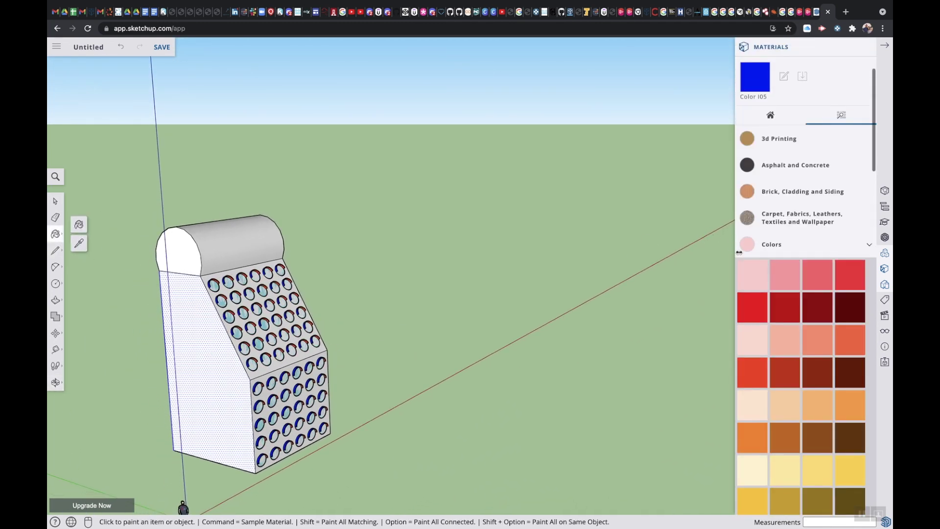
click(753, 307)
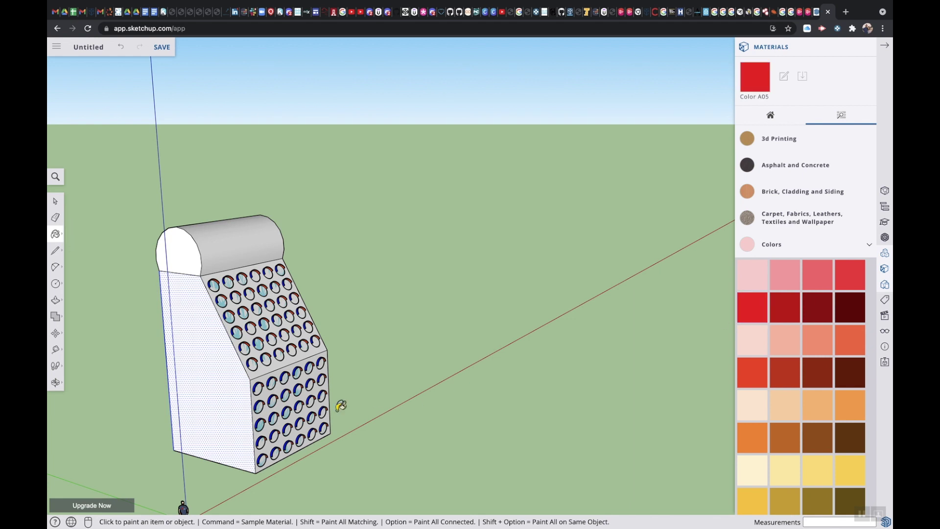
click(276, 361)
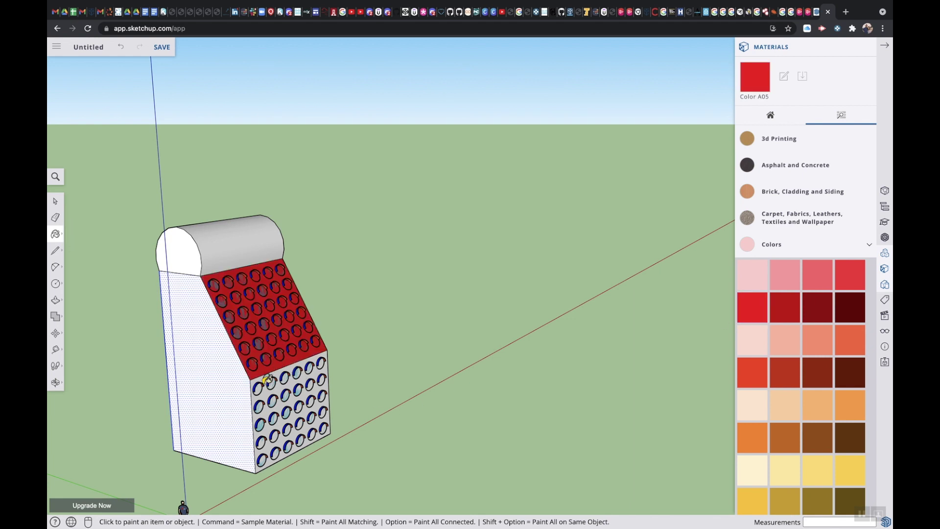
click(267, 376)
click(209, 368)
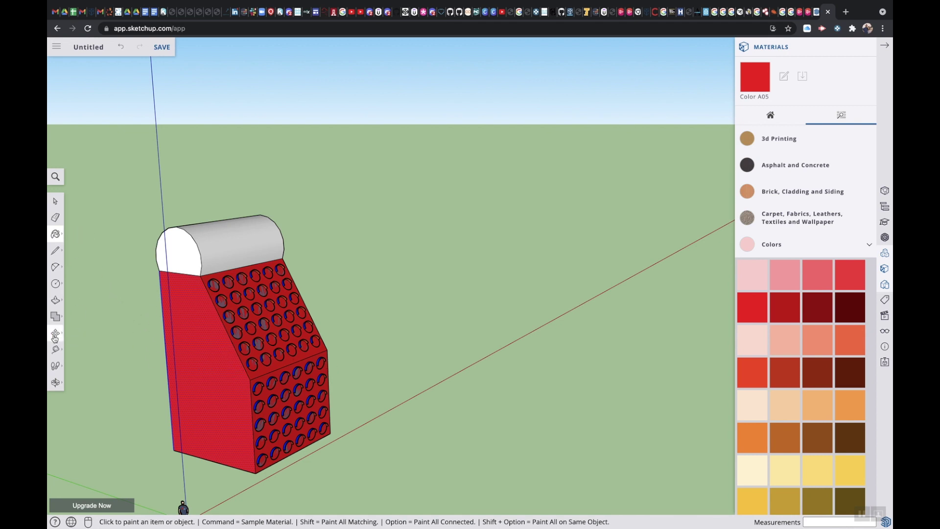
Apply Translucent Glass Tinted to the rounded top's end face above the red side.
click(55, 335)
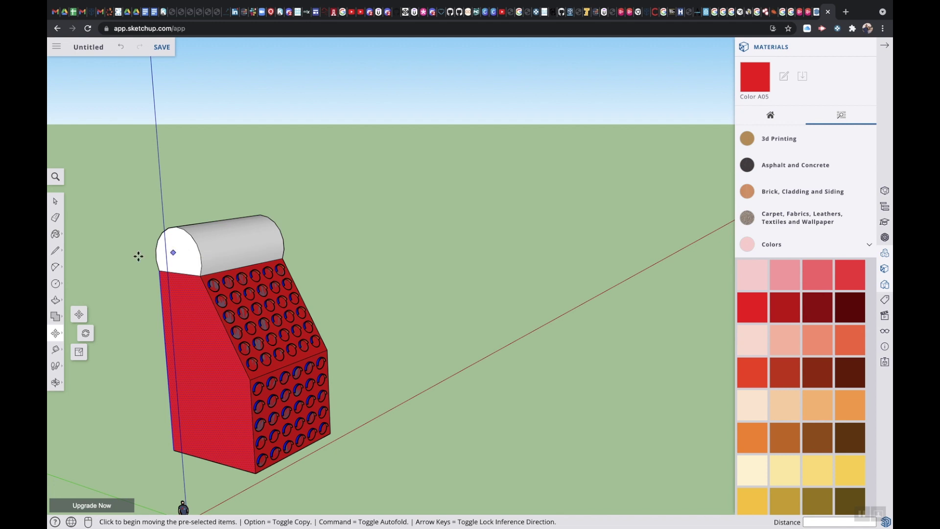
click(55, 234)
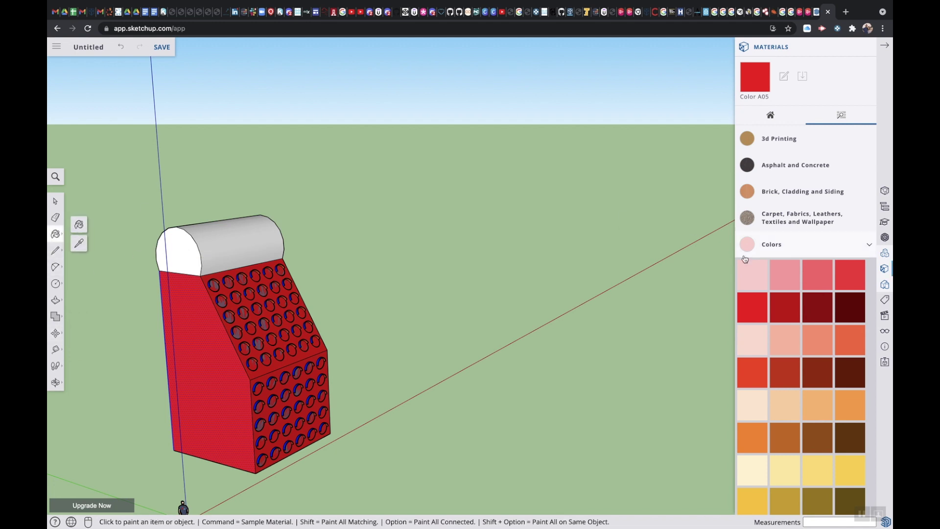
scroll(815, 236, down, 15)
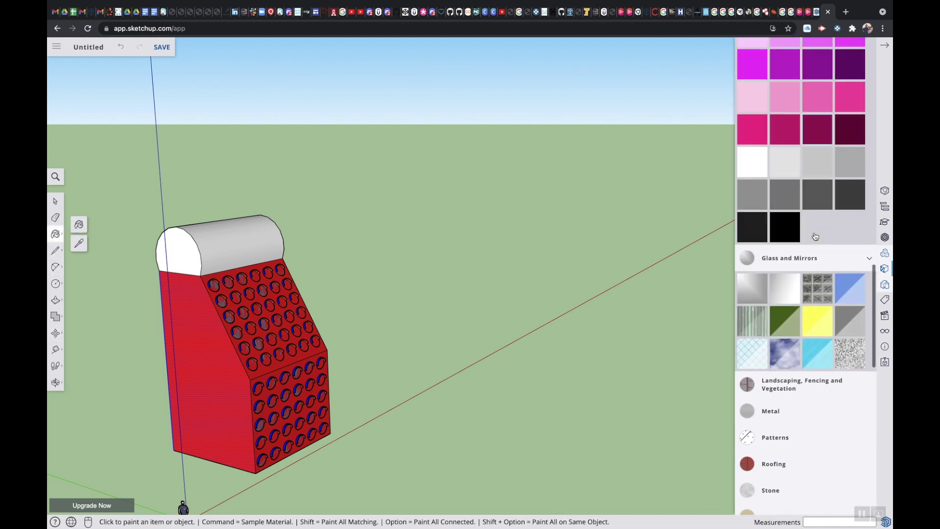
scroll(815, 236, down, 2)
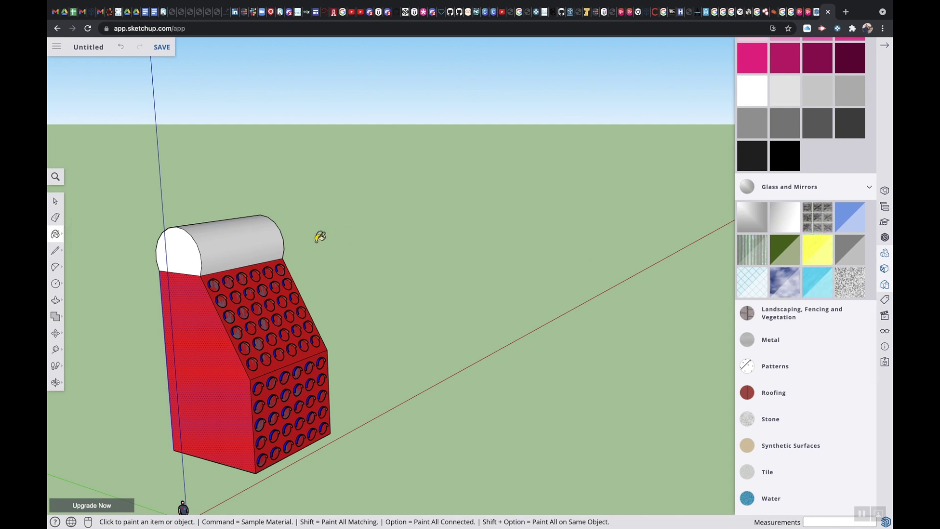
click(194, 250)
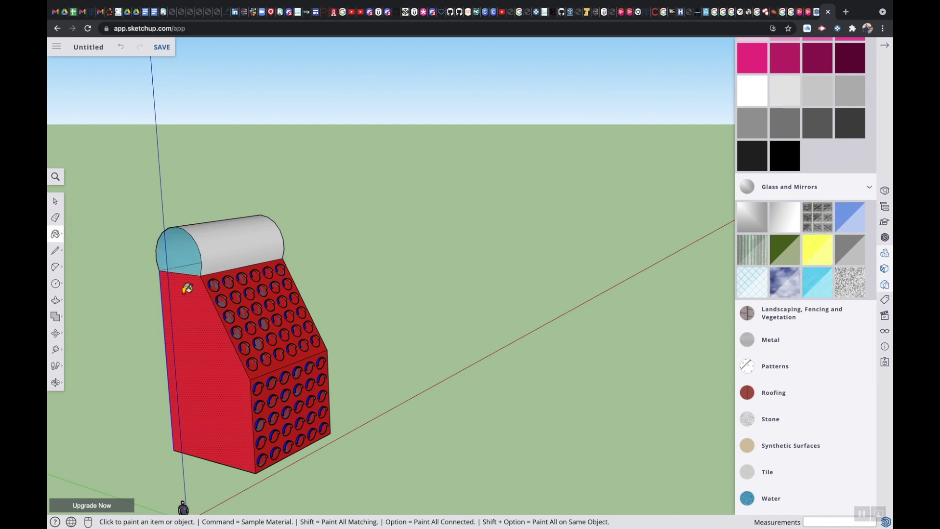
Apply Translucent Glass Tinted to the rounded top's opposite end face, above the unpainted side.
click(56, 383)
drag(382, 315, 48, 395)
drag(426, 343, 304, 321)
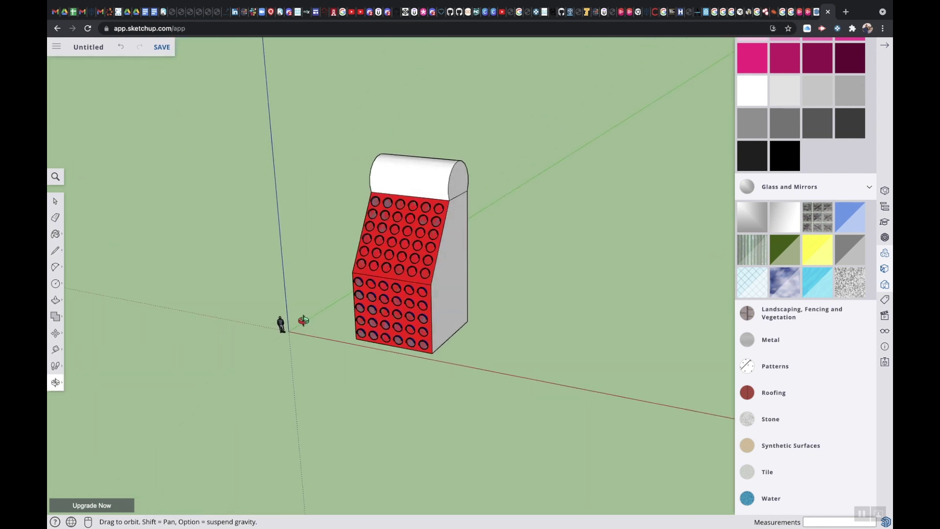
click(824, 280)
click(463, 177)
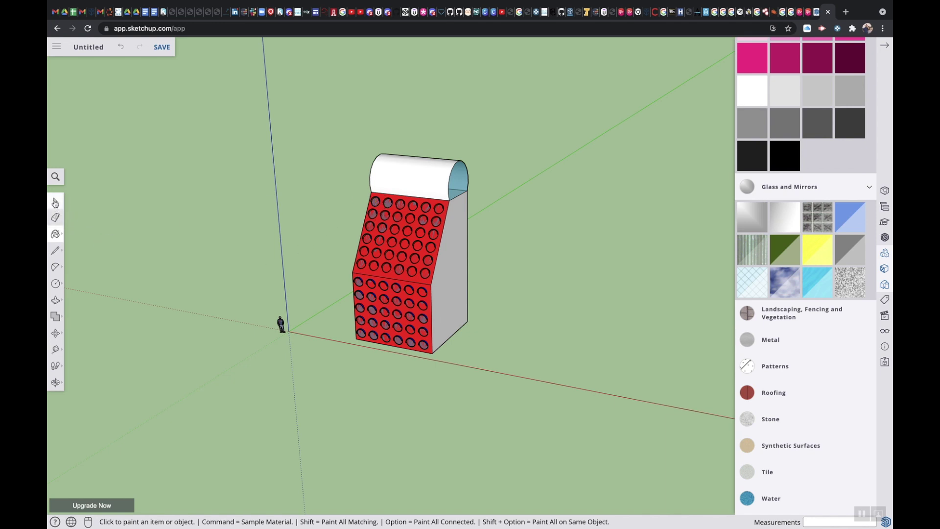
click(55, 201)
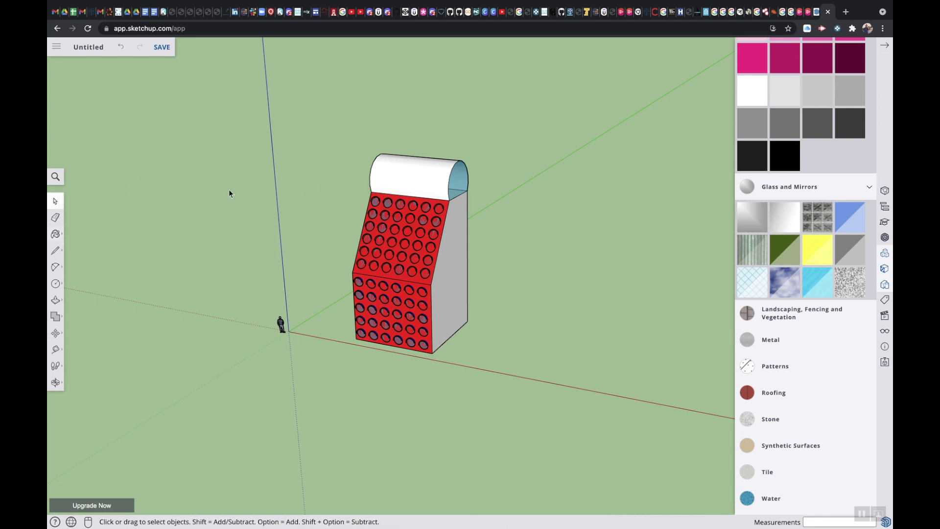
scroll(380, 211, up, 10)
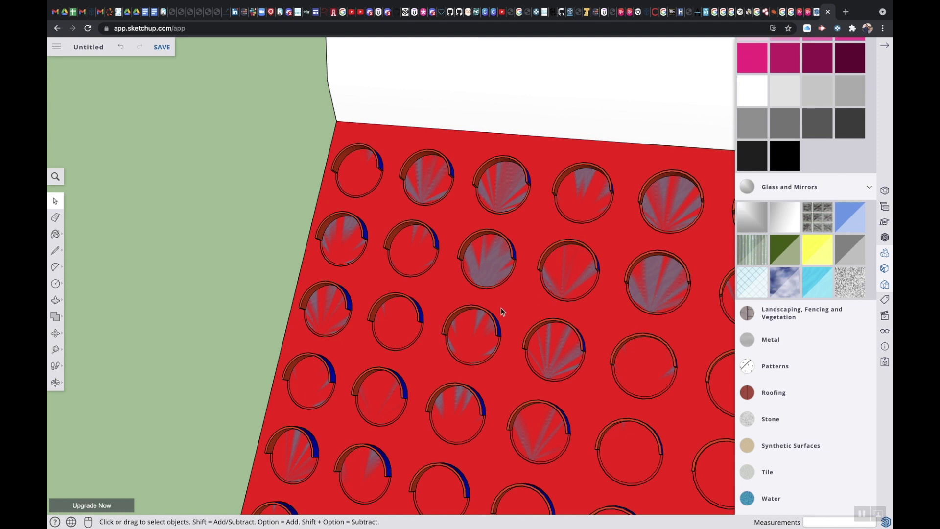
scroll(461, 332, down, 10)
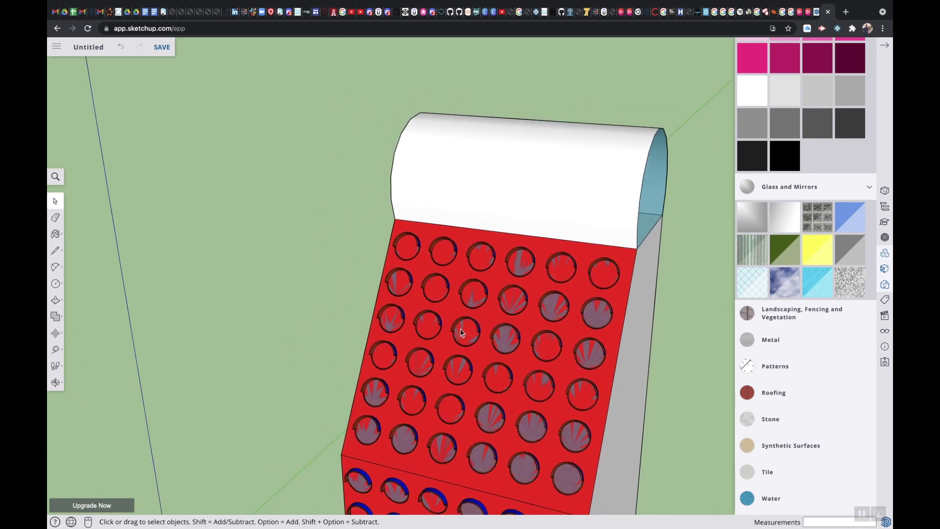
scroll(460, 333, down, 6)
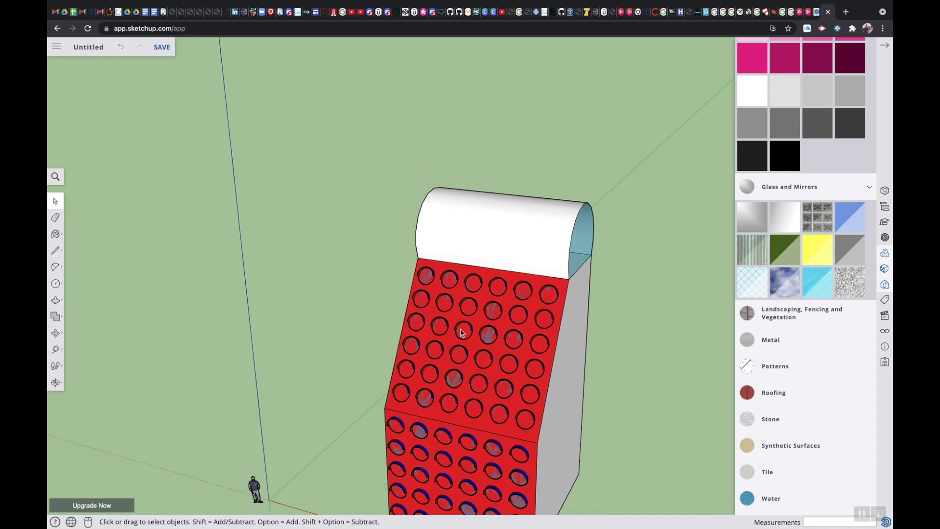